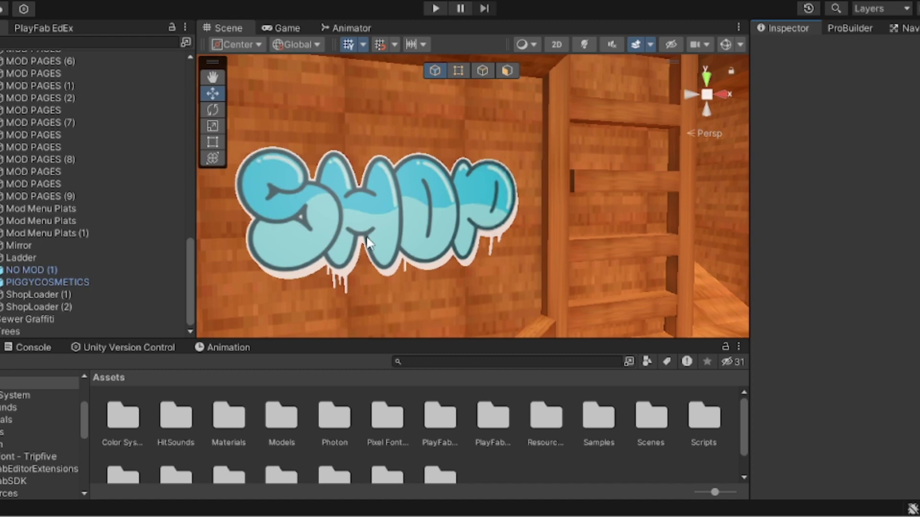
Step: Fly the Scene view from the icy tunnel into the wooden room toward the green panels
right_click_drag(366, 245, 854, 244)
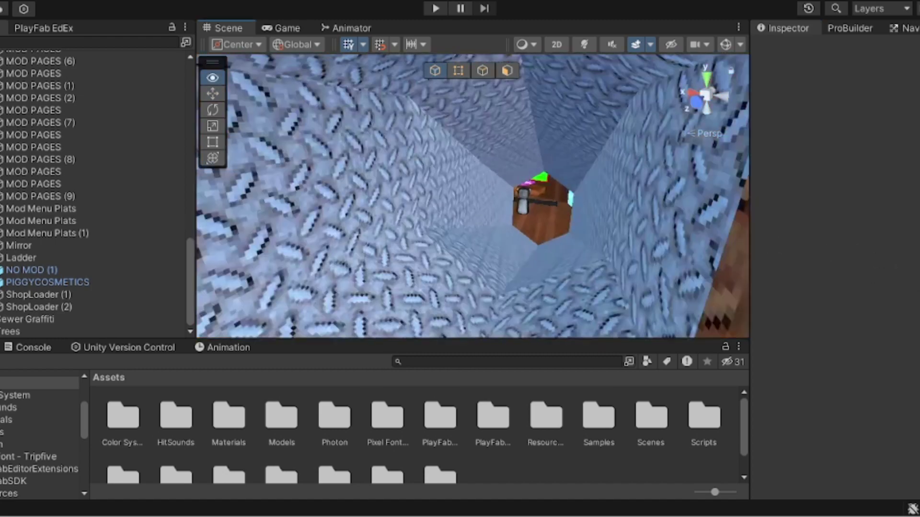
right_click_drag(461, 194, 380, 96)
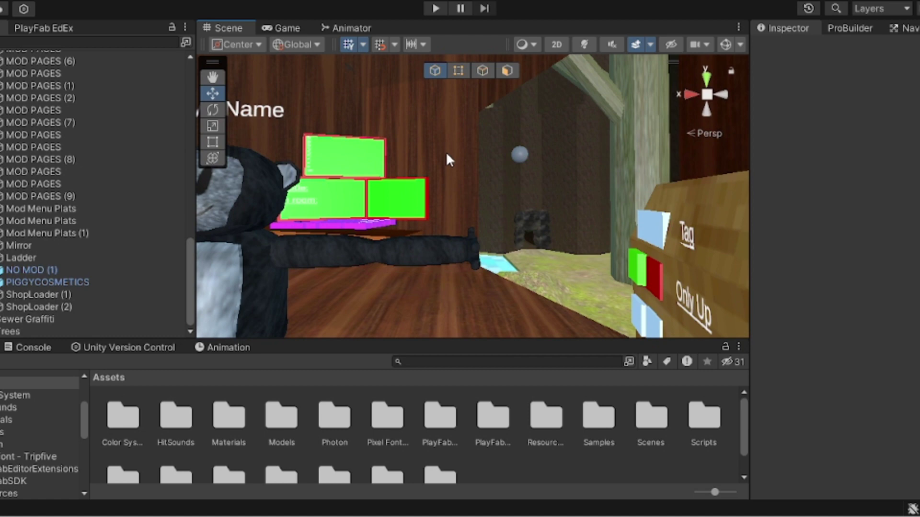
right_click_drag(446, 151, 460, 122)
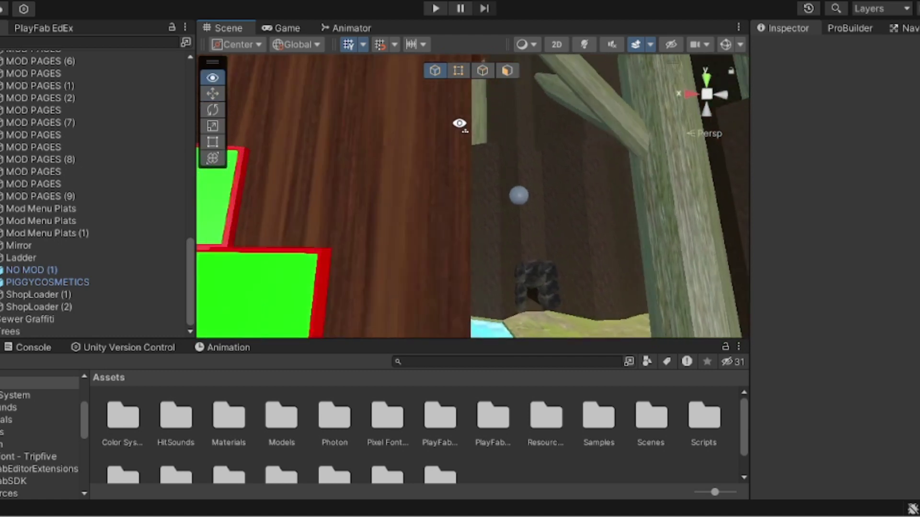
right_click_drag(459, 194, 358, 195)
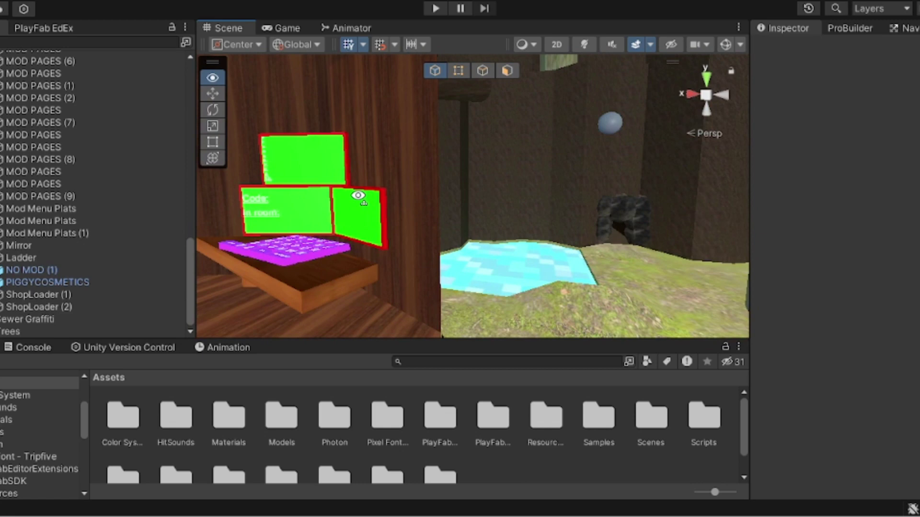
scroll(107, 233, "up", 5)
scroll(108, 232, "up", 5)
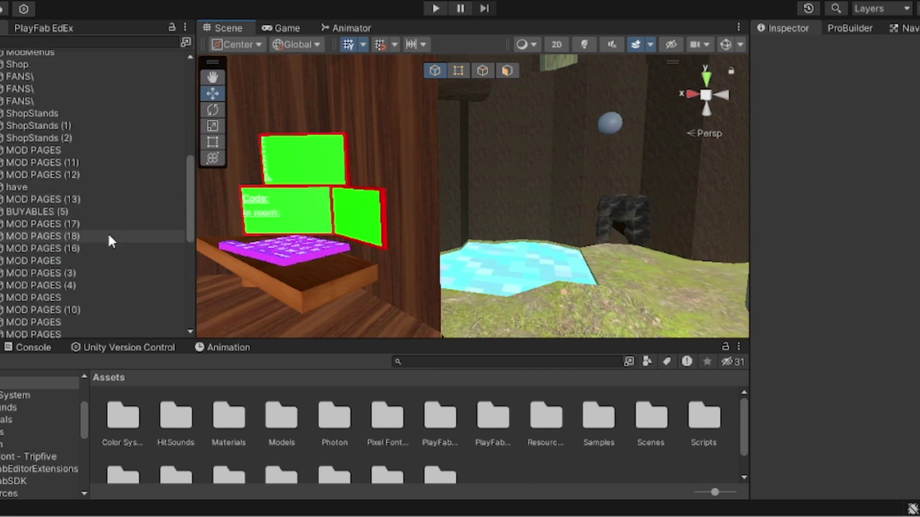
scroll(108, 233, "up", 5)
scroll(107, 233, "up", 5)
scroll(108, 216, "up", 3)
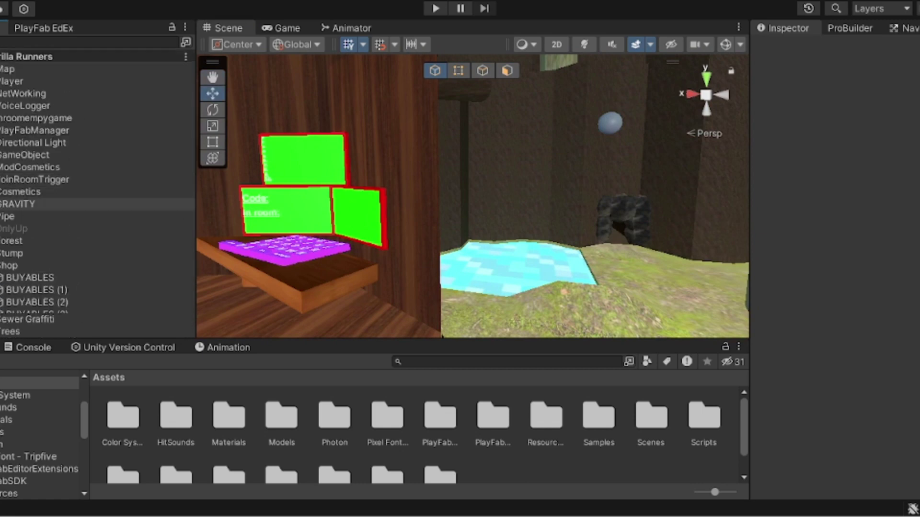
Step: Collapse Shop in the Hierarchy and open the HitSounds folder in the Project panel
left_click(3, 265)
right_click_drag(515, 267, 294, 267)
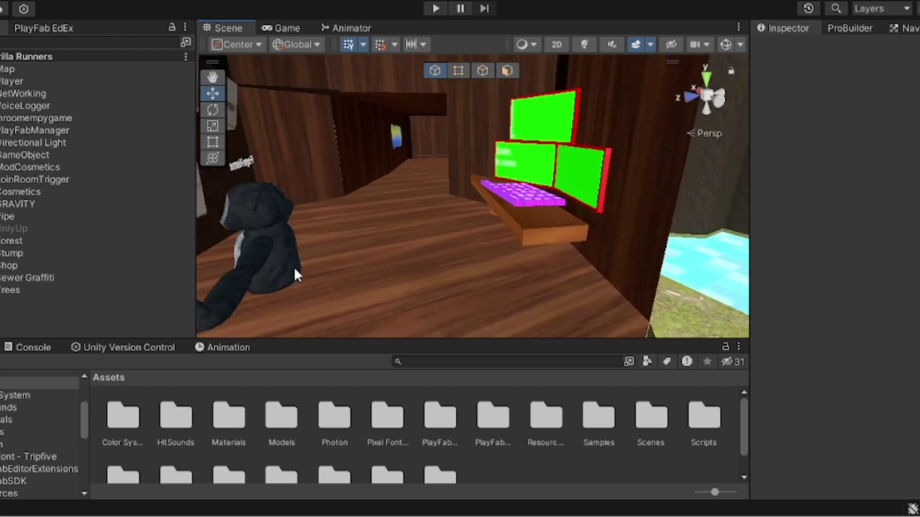
double_click(177, 424)
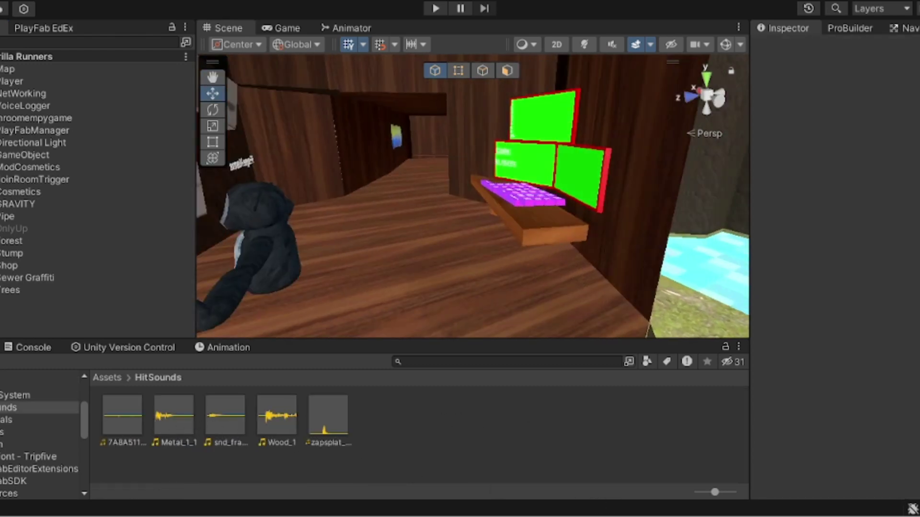
Step: Switch to Discord and view the Project Monke server's #hitsounds channel
left_click(718, 512)
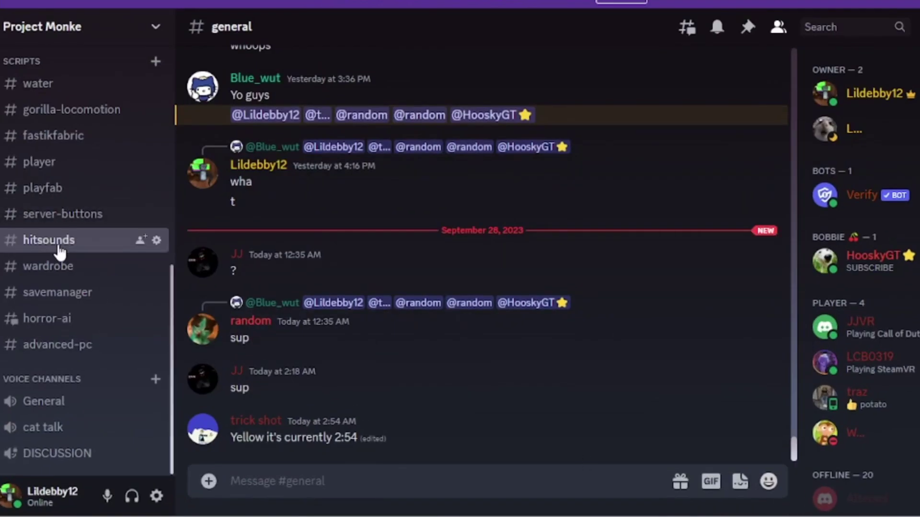
scroll(73, 118, "up", 2)
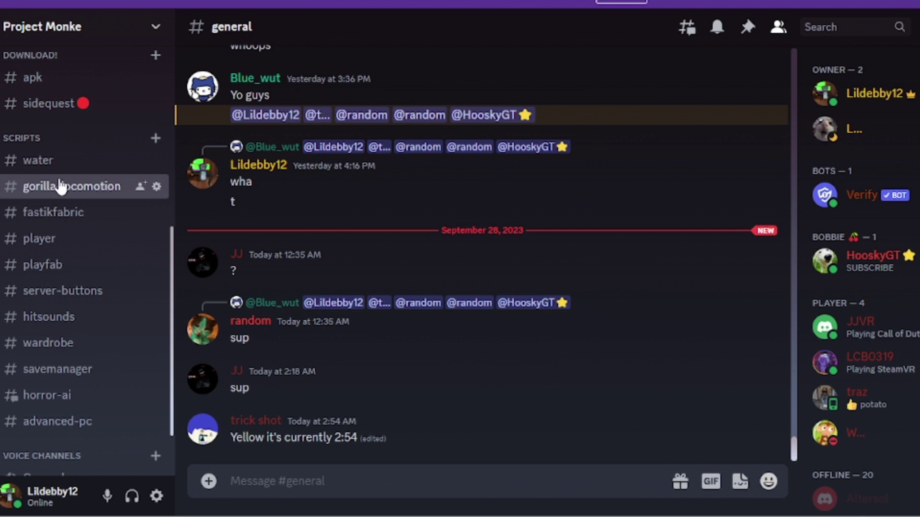
left_click(49, 317)
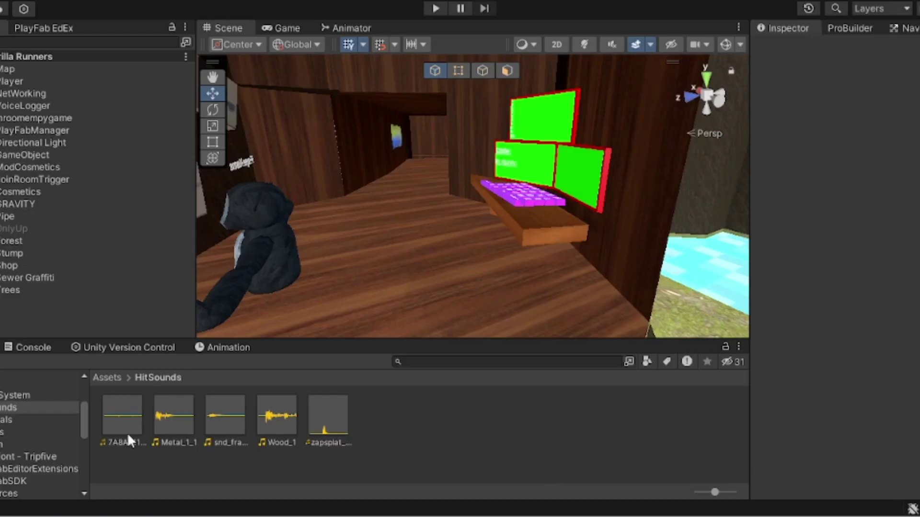
left_click(107, 422)
left_click(170, 410)
left_click(226, 416)
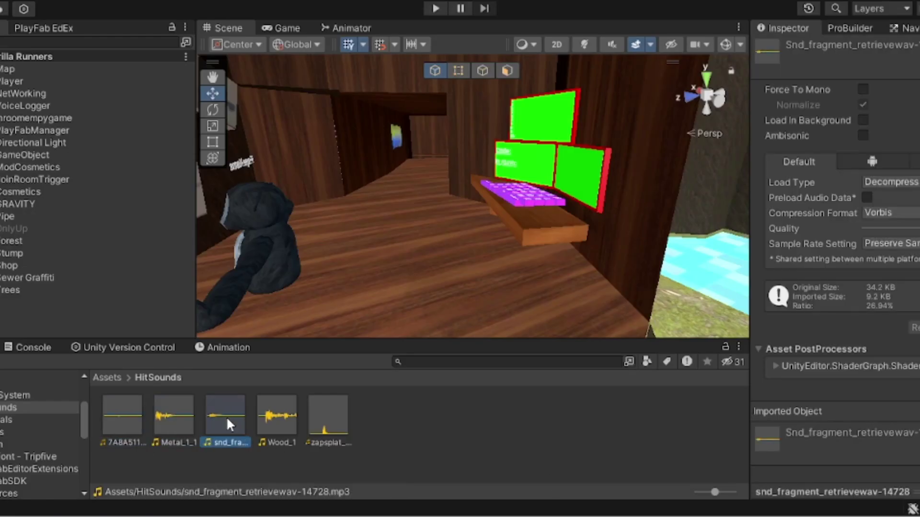
left_click(275, 413)
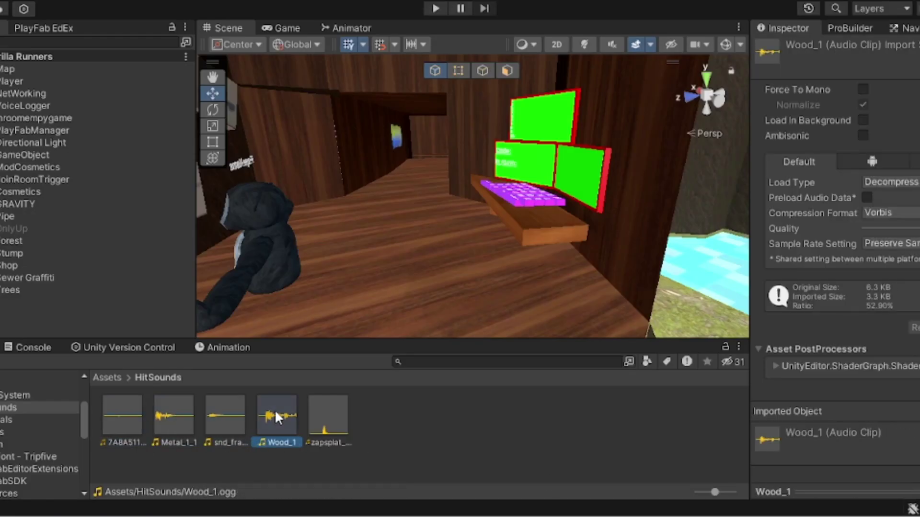
left_click(126, 416)
left_click(169, 404)
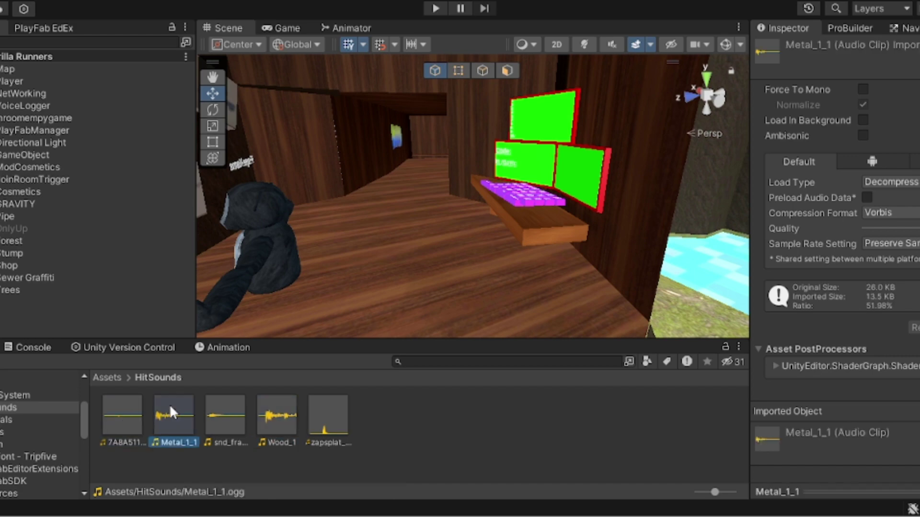
left_click(219, 407)
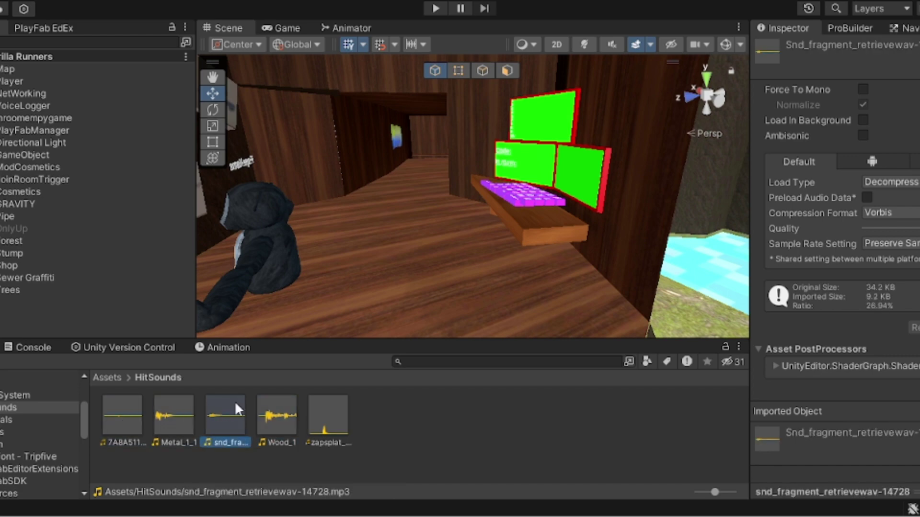
left_click(269, 407)
left_click(328, 410)
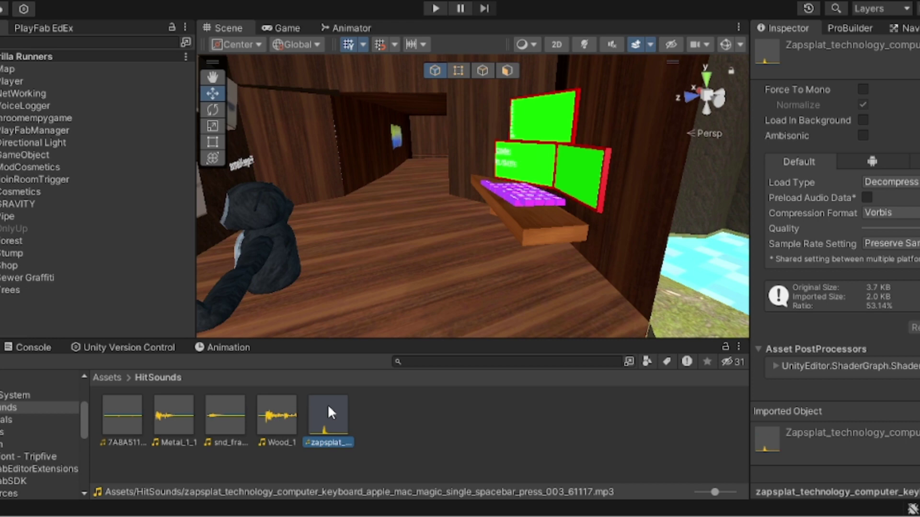
Step: Clear the audio clip selection, fly to the wooden ladder and select rung Cube (1)
left_click(480, 429)
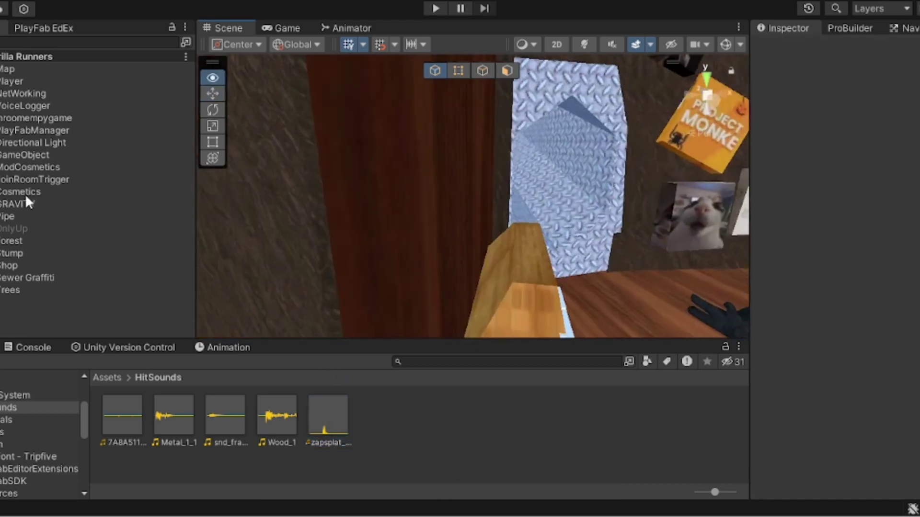
mouse_move(431, 195)
right_mouse_down()
mouse_move(667, 249)
mouse_move(747, 212)
mouse_move(615, 224)
mouse_move(568, 137)
mouse_move(784, 202)
right_mouse_up()
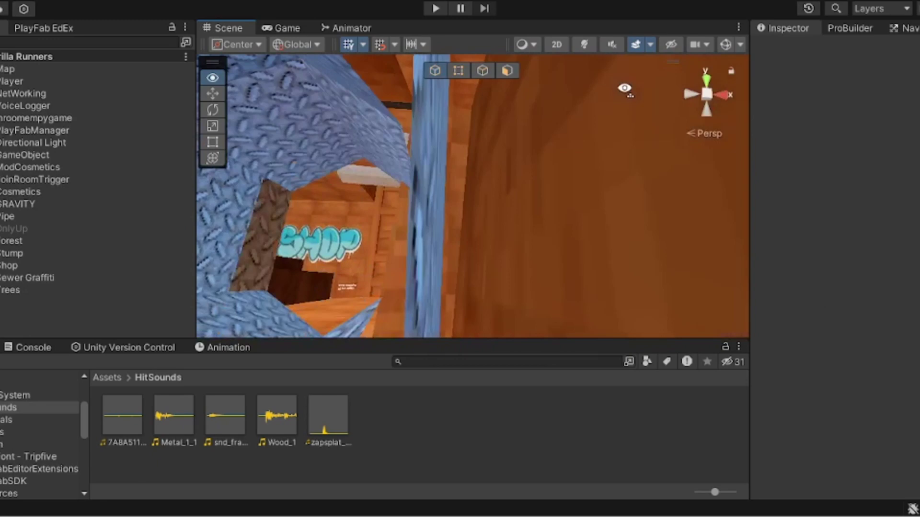
mouse_move(475, 194)
right_mouse_down()
mouse_move(365, 181)
mouse_move(403, 192)
mouse_move(504, 153)
right_mouse_up()
left_click(403, 192)
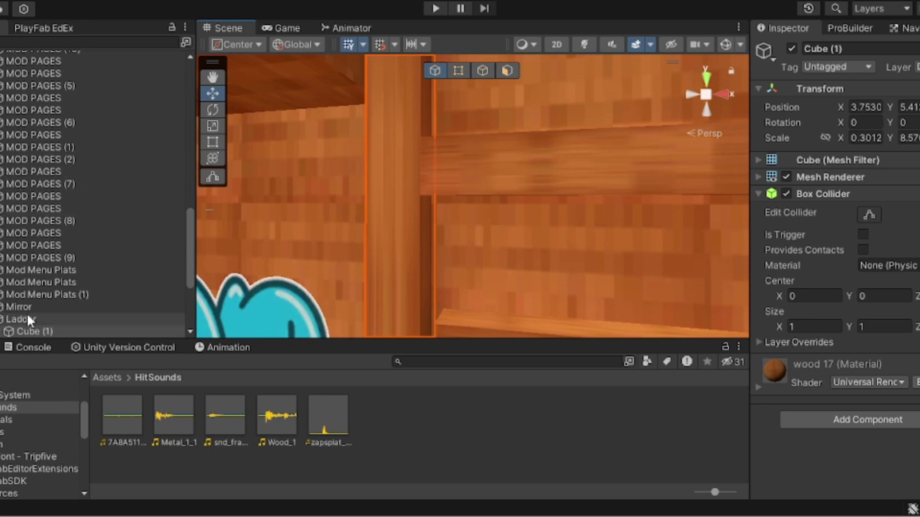
scroll(21, 309, "down", 5)
Step: Add Hit Sounds and Audio Source components to ladder rungs Cube (1) through Cube (8)
left_click(43, 258, "shift")
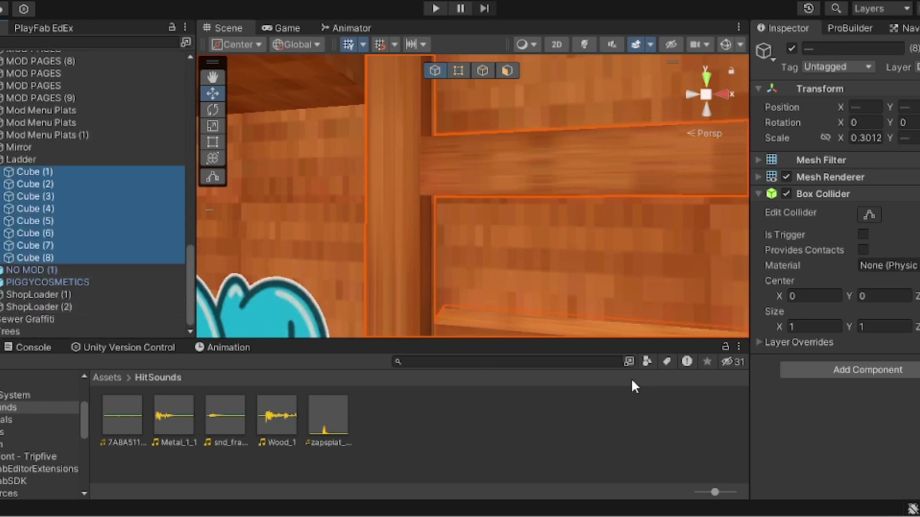
left_click(863, 368)
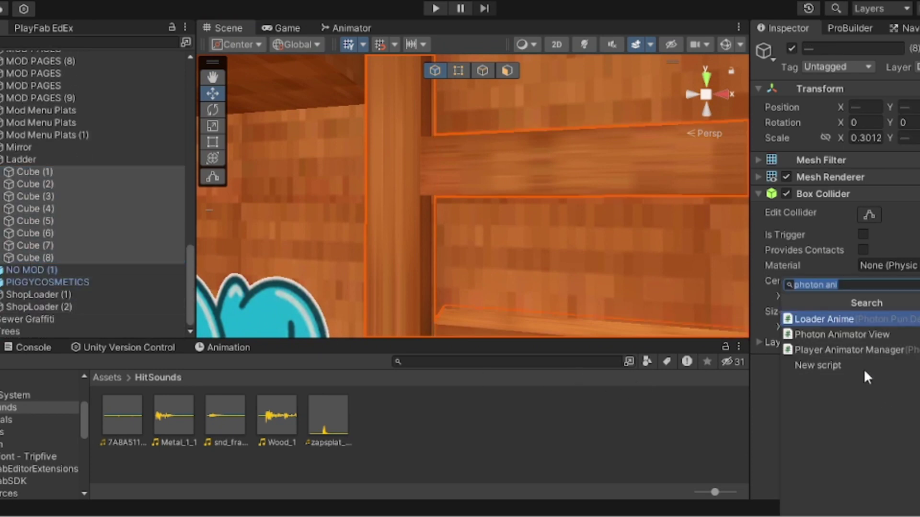
type("hit")
left_click(851, 319)
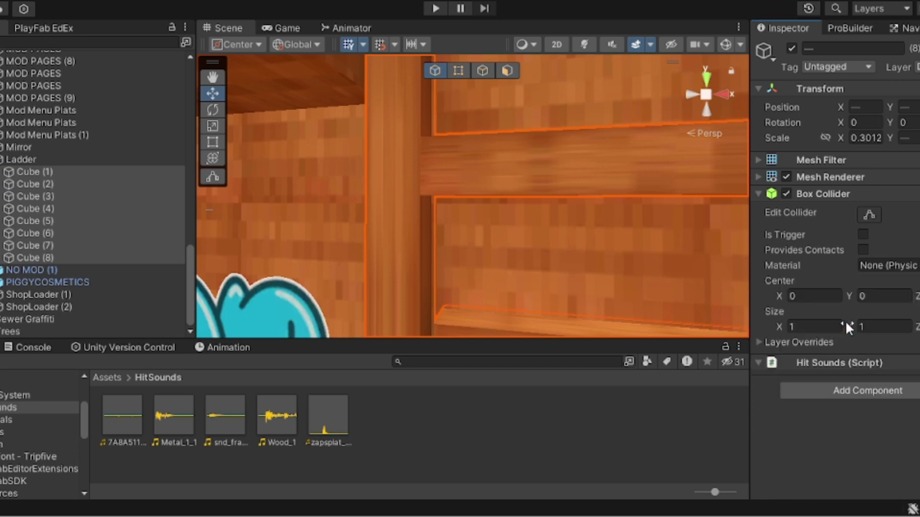
left_click(845, 424)
type("audi")
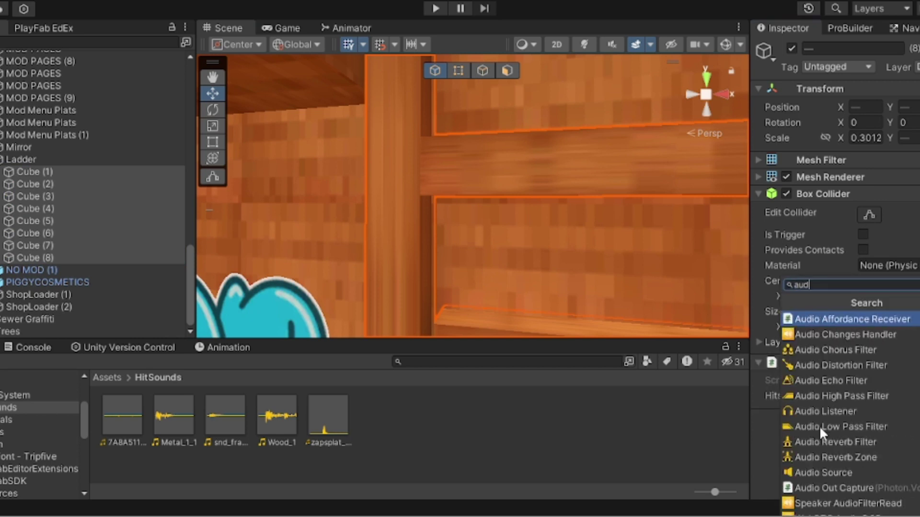
left_click(808, 472)
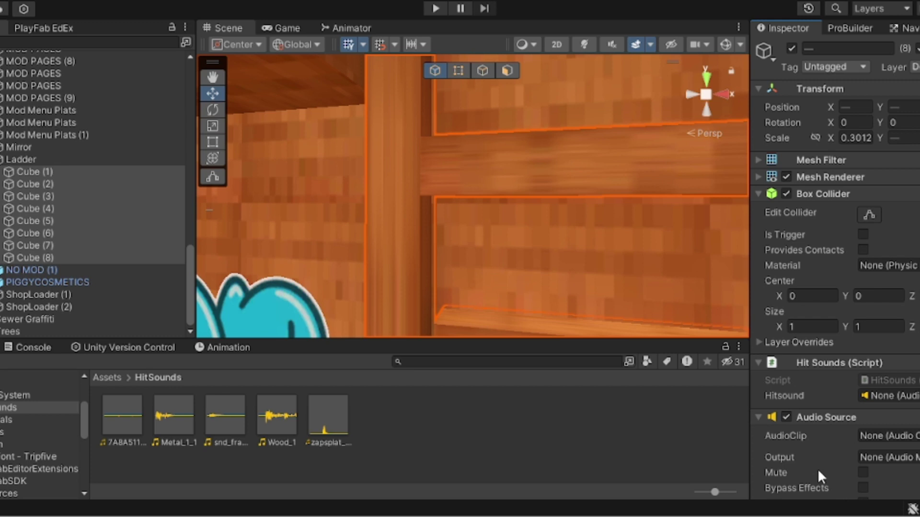
scroll(827, 439, "down", 3)
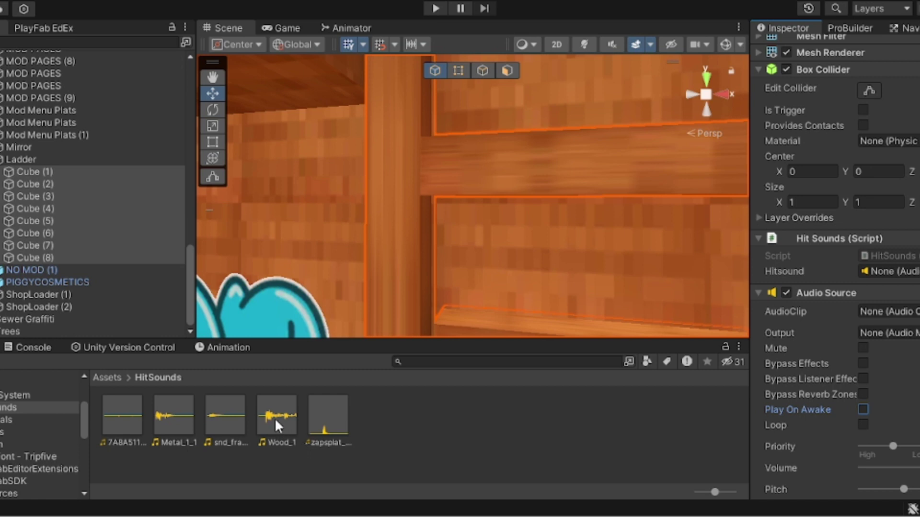
Step: Set the rungs' Audio Source clip to Wood_1 and link the source into Hitsound
left_click_drag(278, 418, 890, 312)
left_click_drag(816, 293, 887, 271)
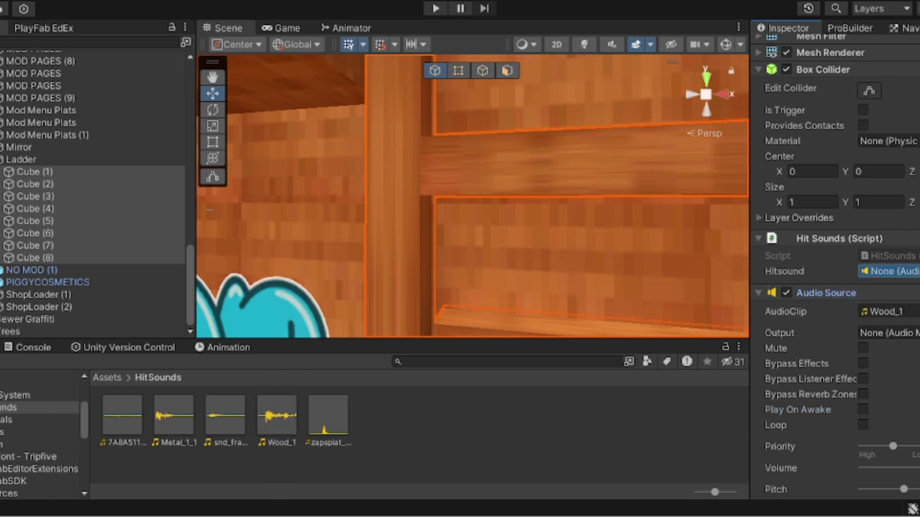
key("Escape")
mouse_move(342, 232)
right_mouse_down()
mouse_move(683, 298)
mouse_move(474, 194)
mouse_move(360, 216)
right_mouse_up()
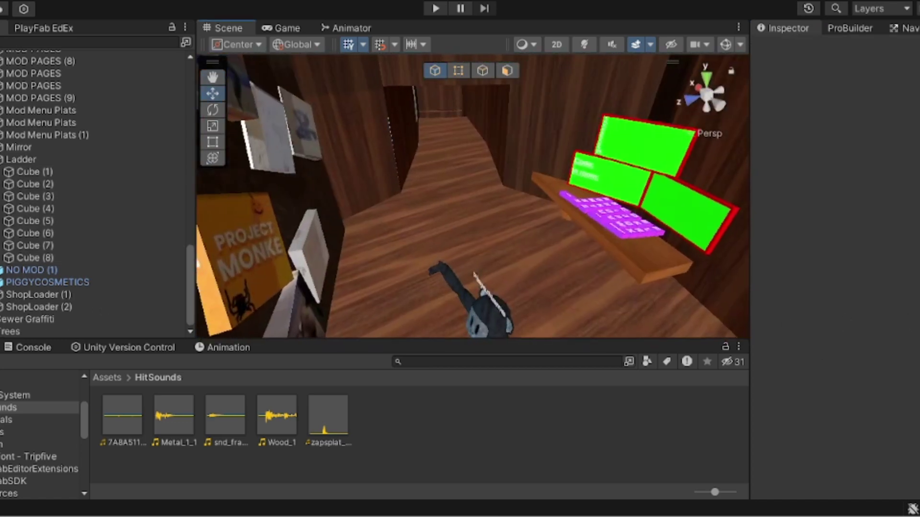
scroll(163, 221, "up", 5)
scroll(146, 216, "up", 3)
scroll(146, 216, "up", 3)
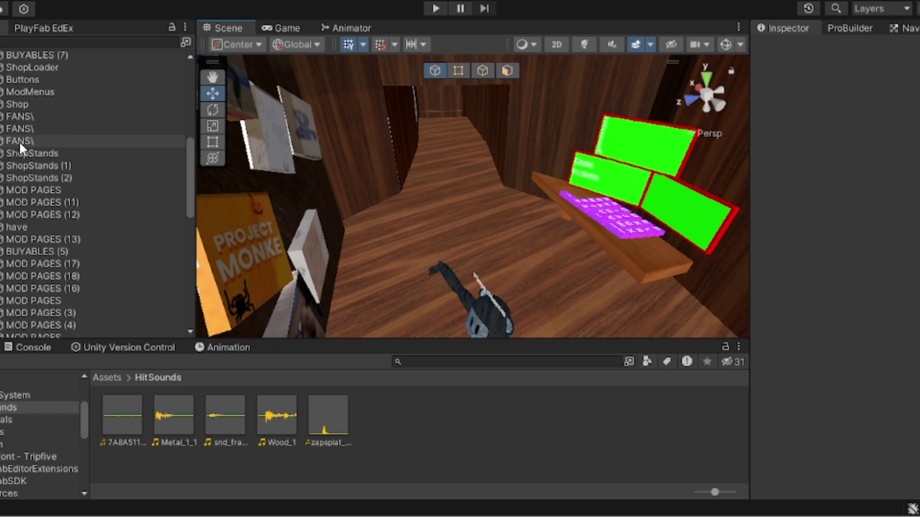
scroll(72, 180, "up", 5)
scroll(72, 180, "up", 5)
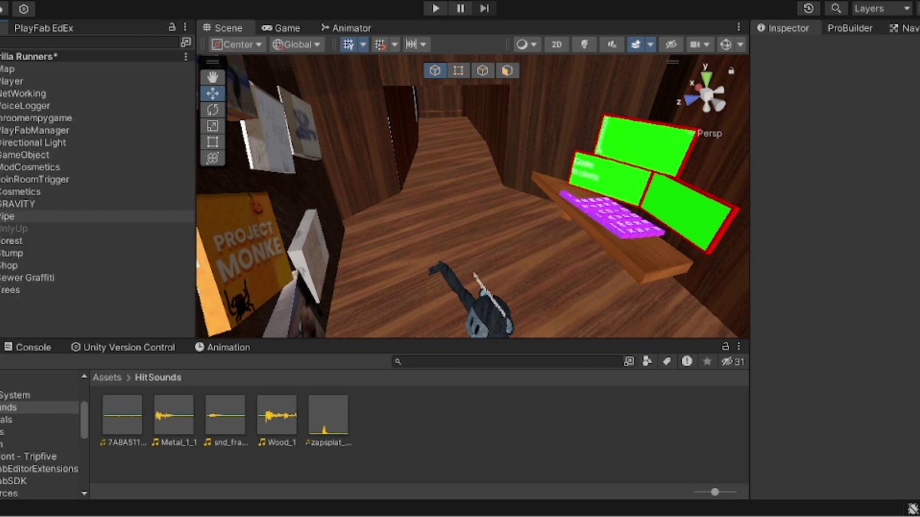
Step: Expand Player (1) down to GorillaPlayer and compare both hand controllers' tags
left_click(2, 94)
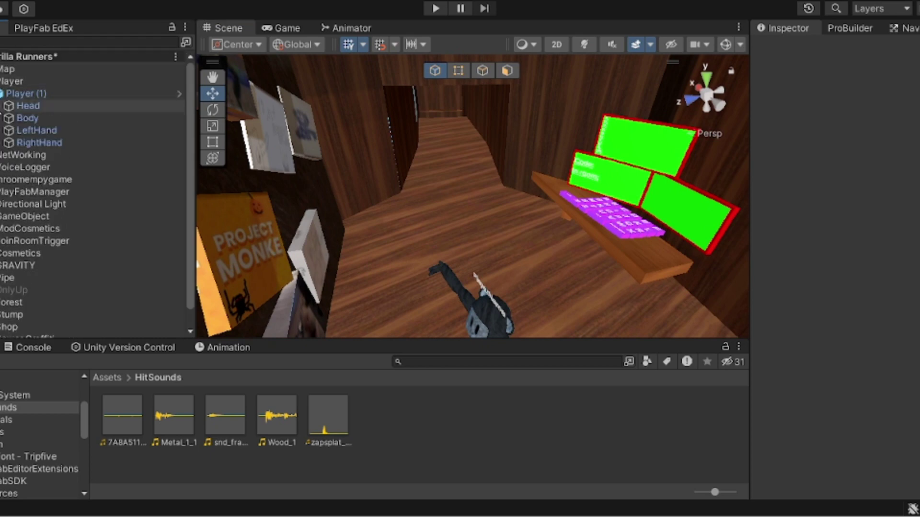
left_click(8, 166)
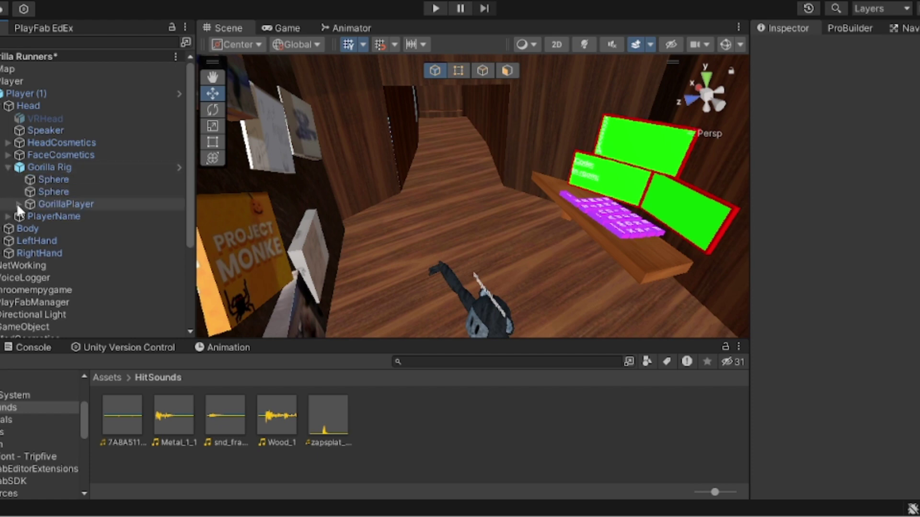
left_click(19, 205)
left_click(92, 228)
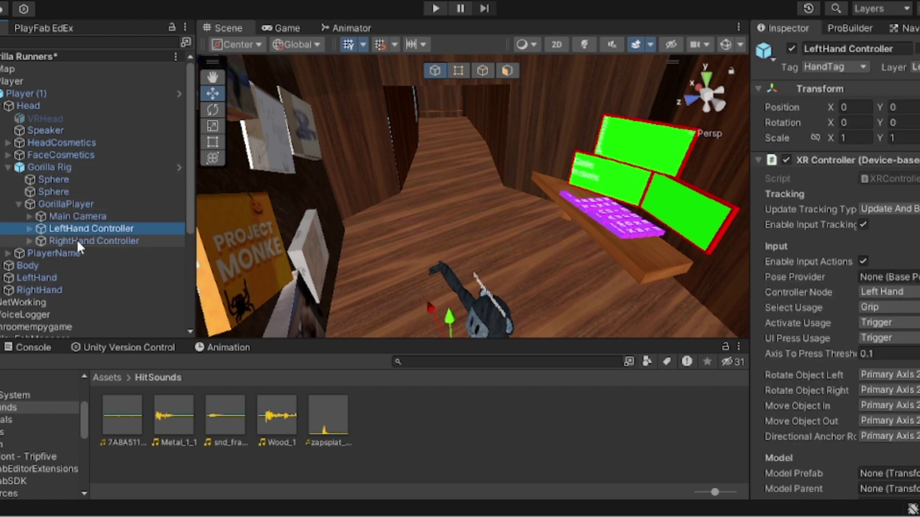
left_click(77, 240)
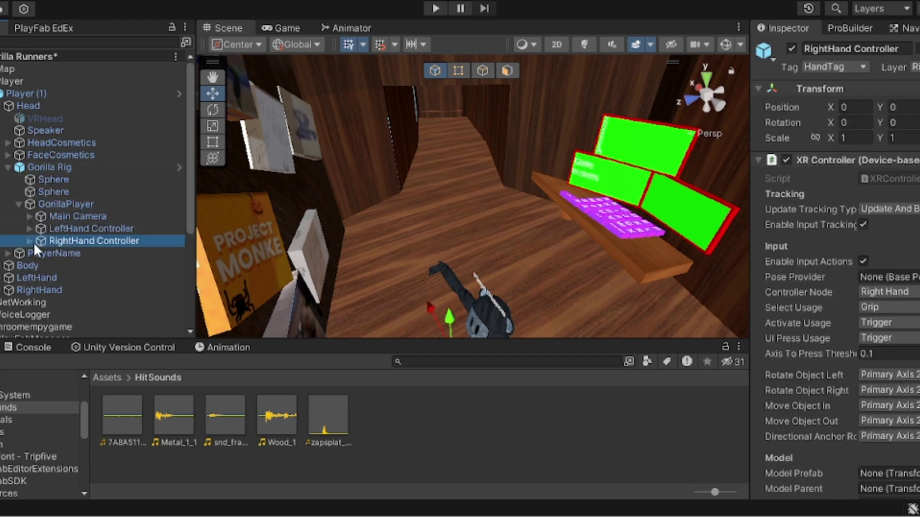
left_click(91, 229, "ctrl")
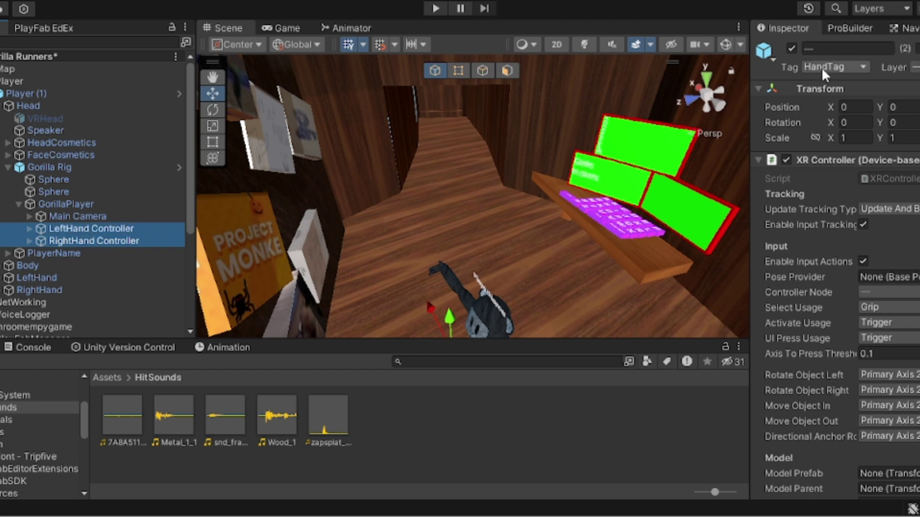
left_click(803, 79)
left_click(62, 241)
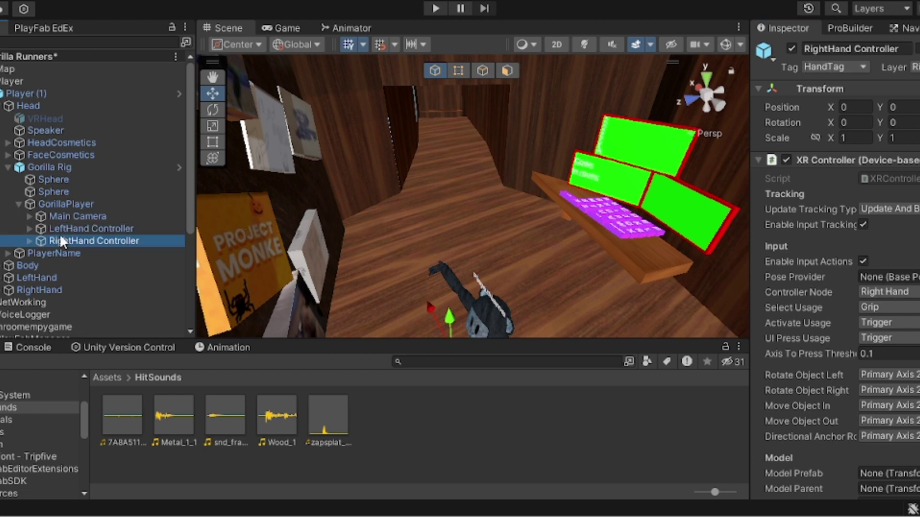
Step: Create the HandTag tag for the RightHand Controller, then recheck the controllers' tag and layer lists
left_click(849, 66)
left_click(844, 254)
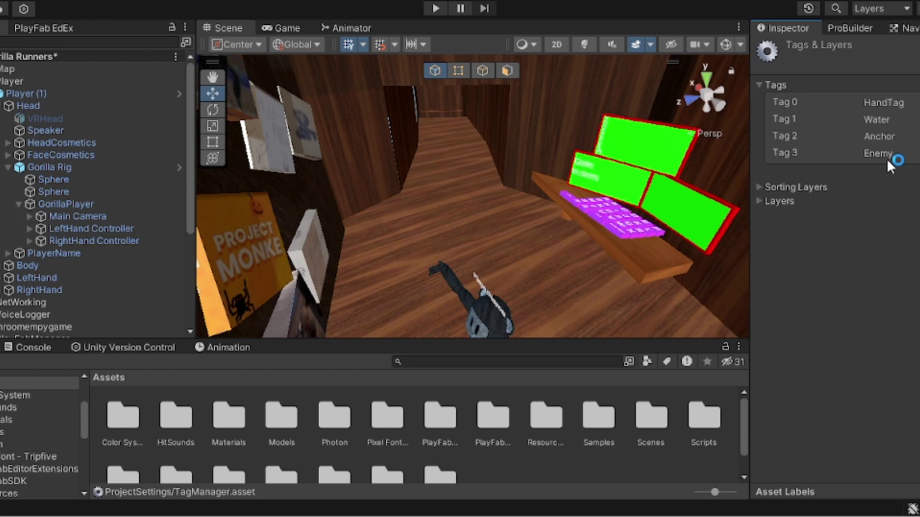
left_click(913, 168)
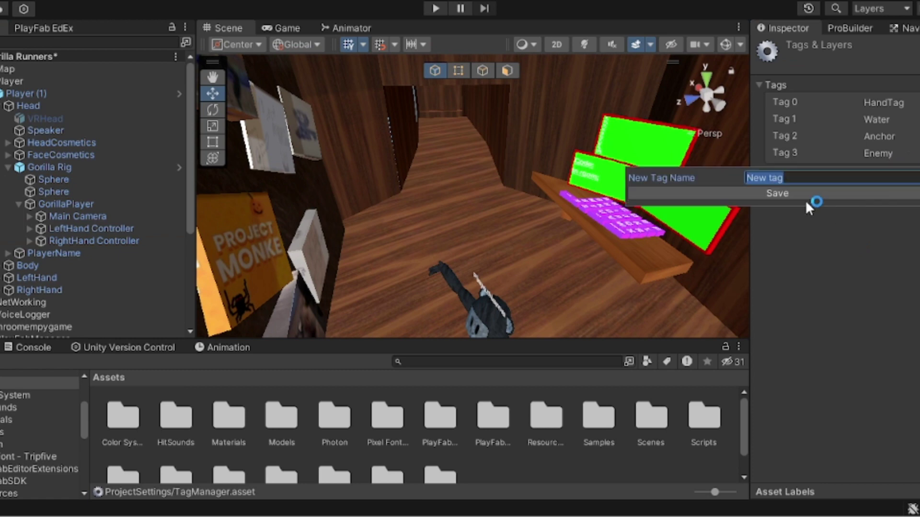
type("H")
type("andT")
type("ab")
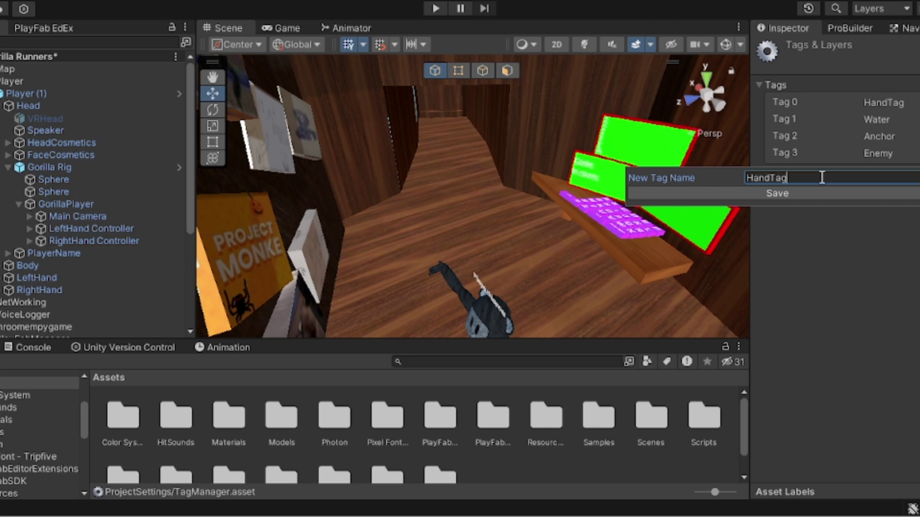
left_click(776, 193)
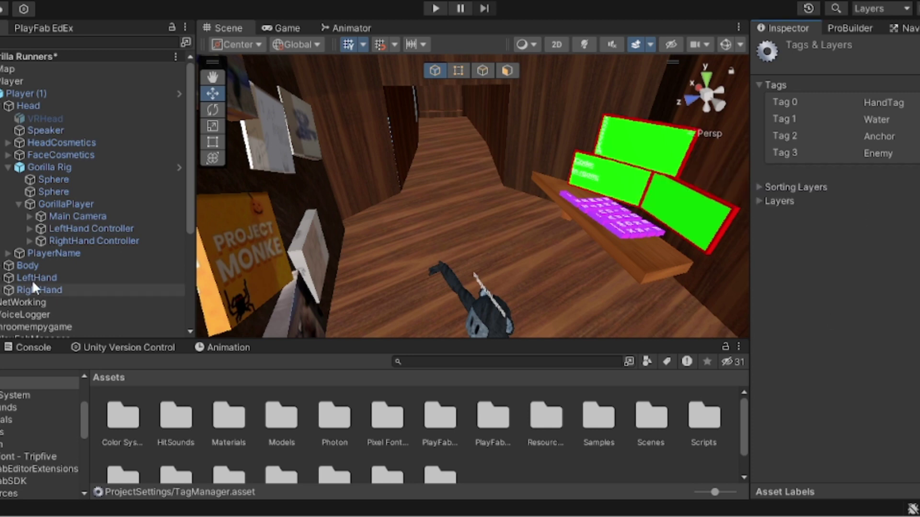
left_click(112, 241)
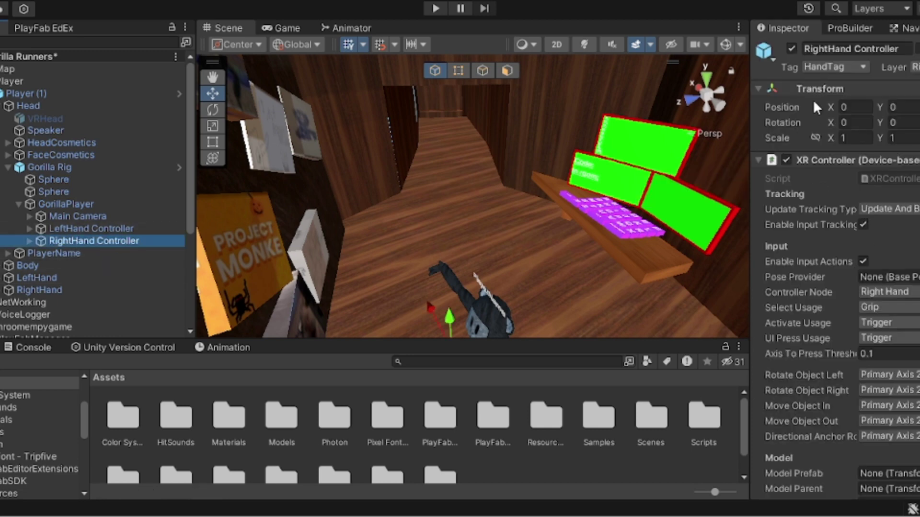
left_click(834, 67)
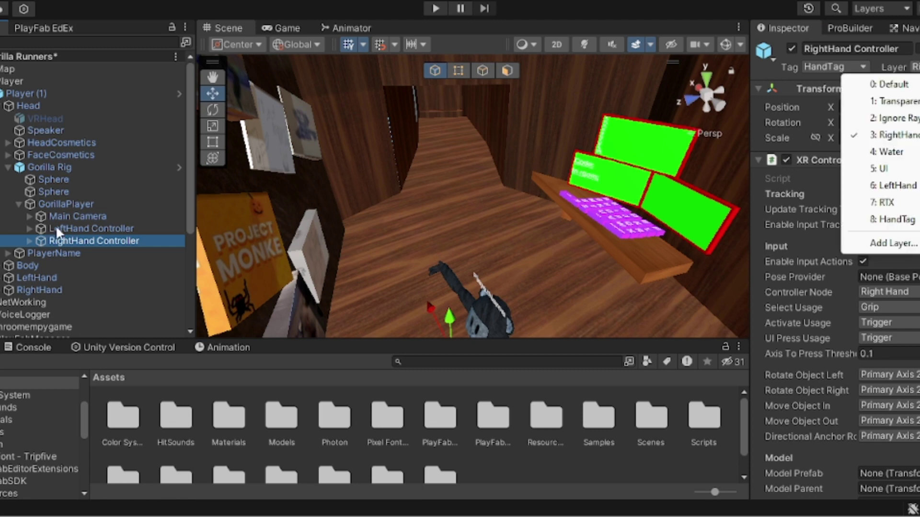
left_click(85, 229)
left_click(551, 458)
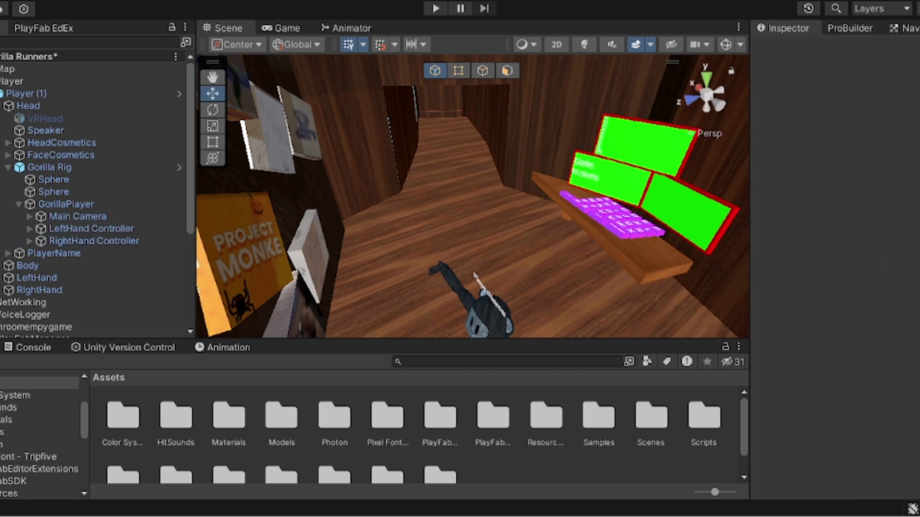
Step: Test-run the game with Gorilla Rig selected, then stop Play mode
left_click(435, 8)
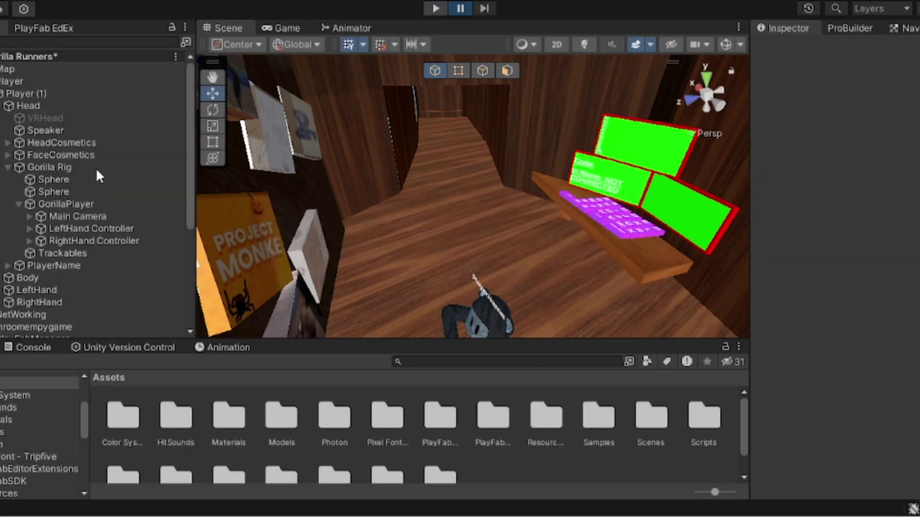
left_click(48, 167)
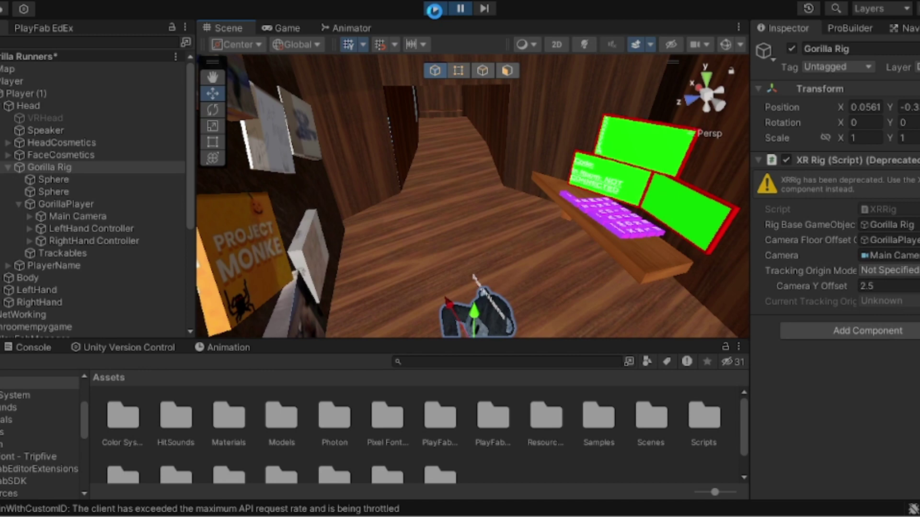
left_click(435, 8)
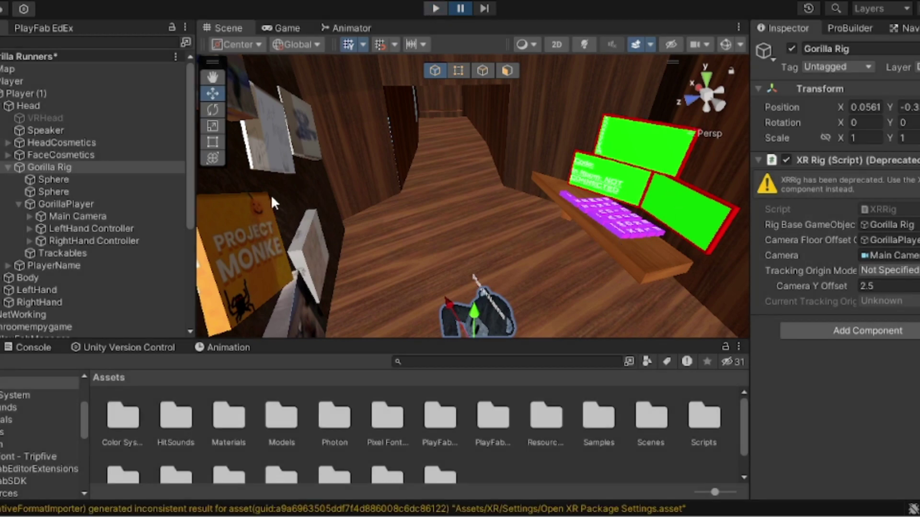
Step: Lower the Gorilla Rig and move it sideways beside the shop counter
mouse_move(324, 201)
right_mouse_down()
mouse_move(405, 242)
mouse_move(267, 192)
right_mouse_up()
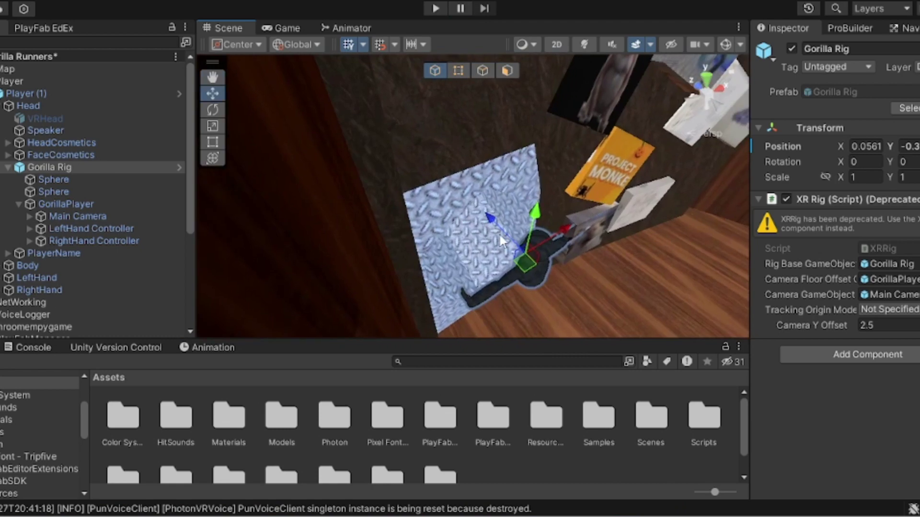
left_click_drag(499, 233, 344, 163)
right_click_drag(345, 166, 551, 132)
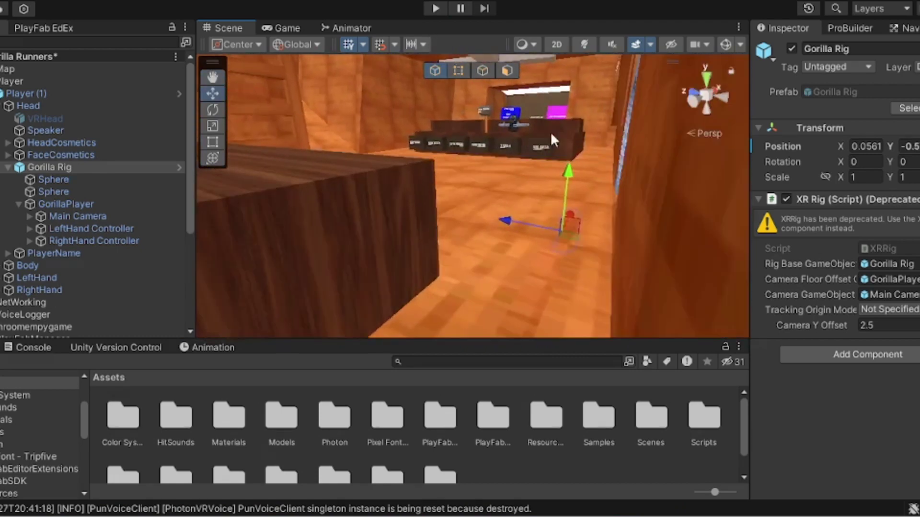
mouse_move(513, 220)
left_mouse_down()
mouse_move(409, 205)
mouse_move(470, 205)
mouse_move(400, 174)
mouse_move(374, 75)
left_mouse_up()
right_click_drag(373, 80, 503, 169)
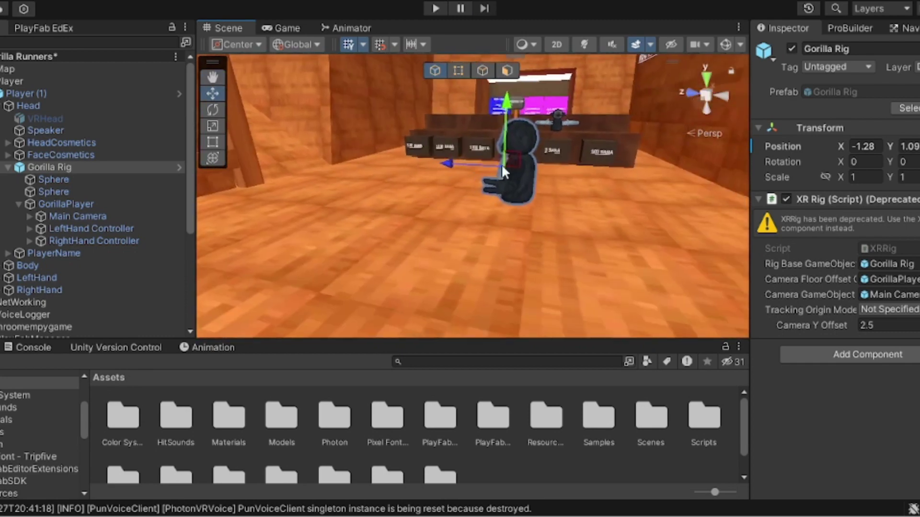
left_click_drag(501, 164, 218, 172)
mouse_move(219, 172)
right_mouse_down()
mouse_move(363, 108)
mouse_move(359, 190)
right_mouse_up()
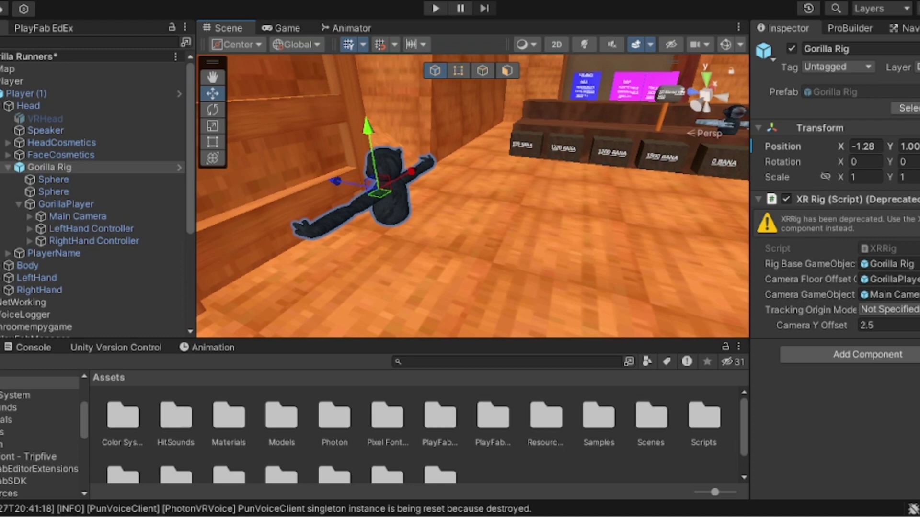
Step: Run the game again and select the hand controllers in the Scene view
left_click(435, 8)
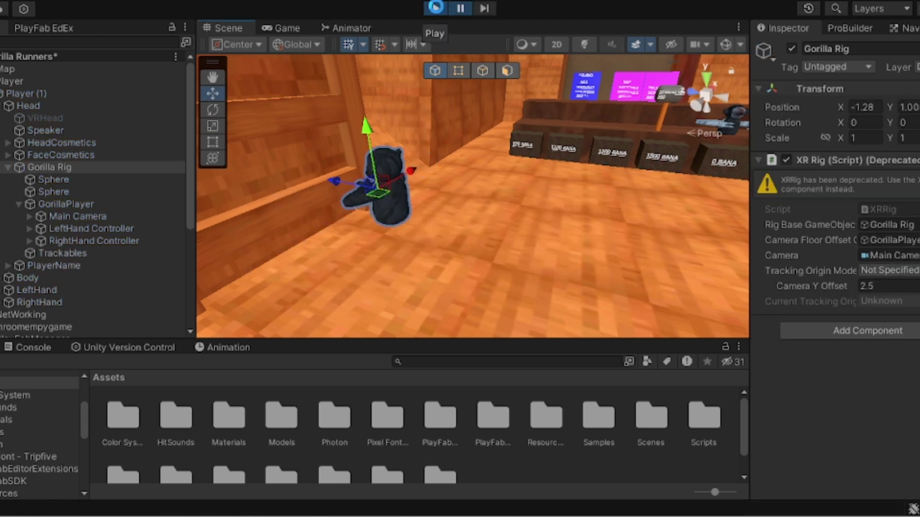
left_click(237, 28)
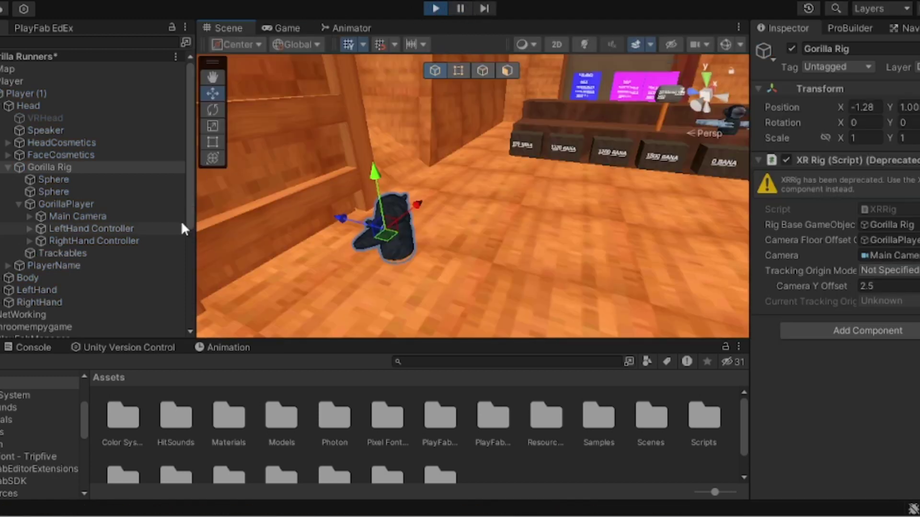
left_click(91, 229)
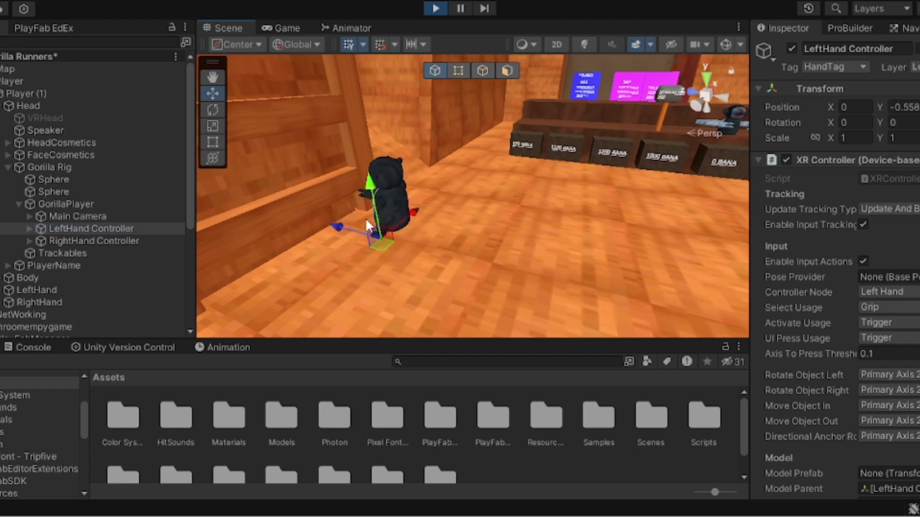
right_click_drag(365, 218, 422, 196)
left_click(94, 241)
Step: Push the gorilla's right hand along the wooden beam, then stop the game
left_click_drag(428, 226, 280, 233)
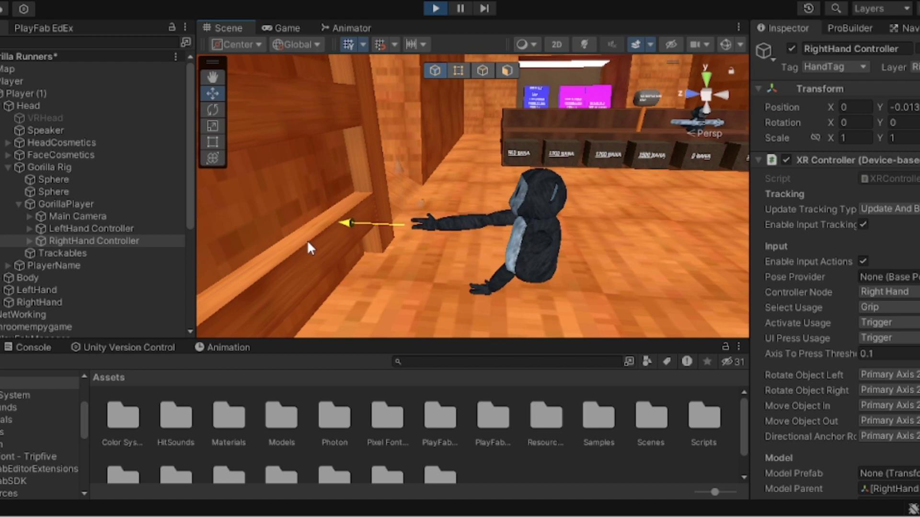
mouse_move(307, 239)
right_mouse_down()
mouse_move(229, 234)
mouse_move(154, 259)
right_mouse_up()
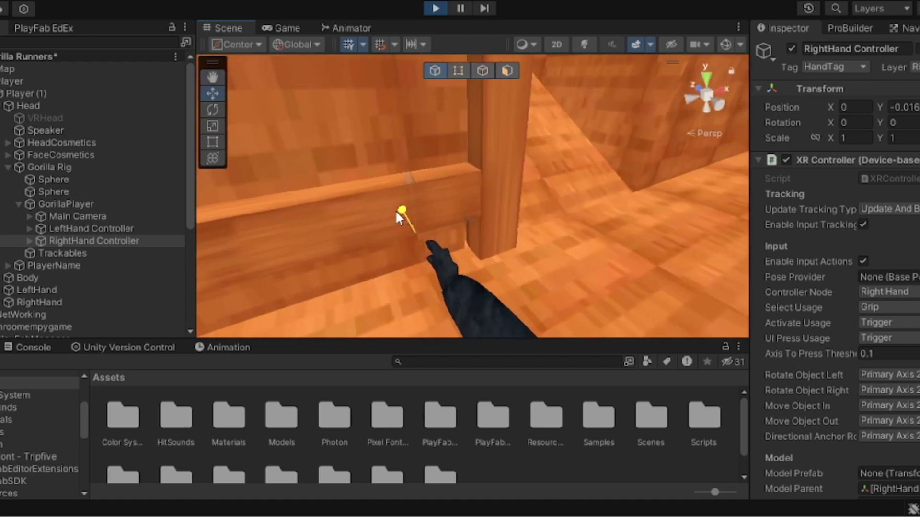
left_click(396, 210)
left_click_drag(349, 171, 362, 198)
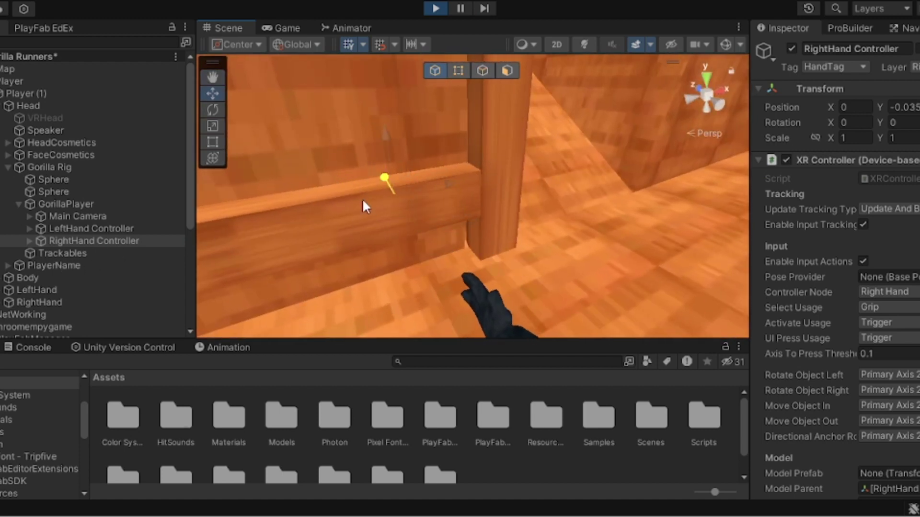
left_click(436, 8)
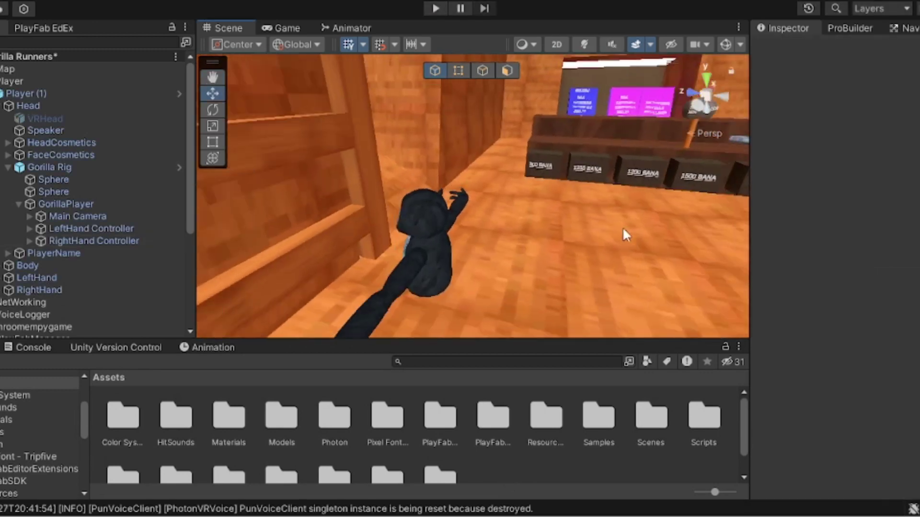
Step: Expand LeftHand and RightHand Controller and select both of their Sphere children
left_click(57, 231)
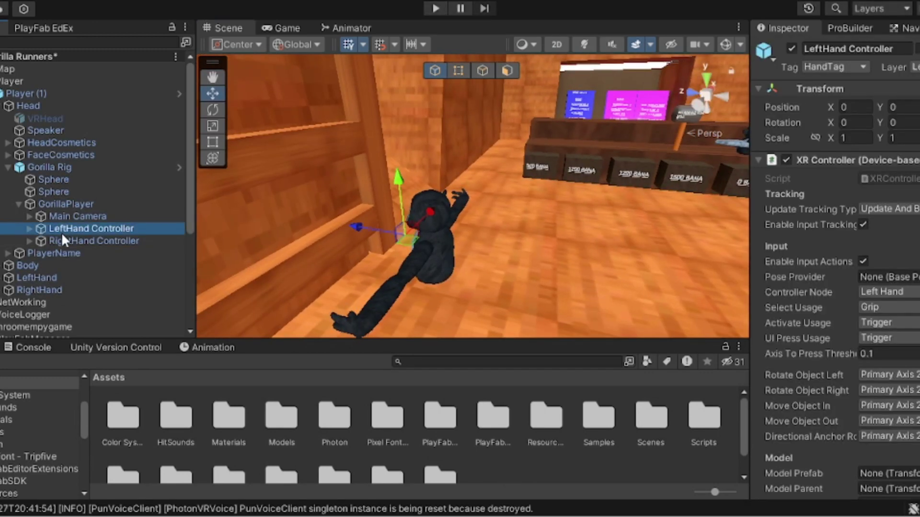
left_click(32, 229)
left_click(29, 252)
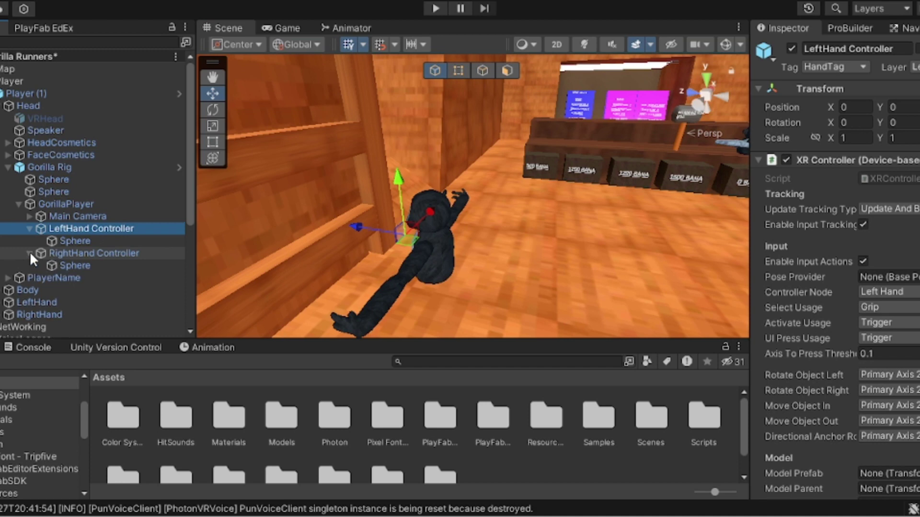
left_click(69, 240)
left_click(74, 265, "ctrl")
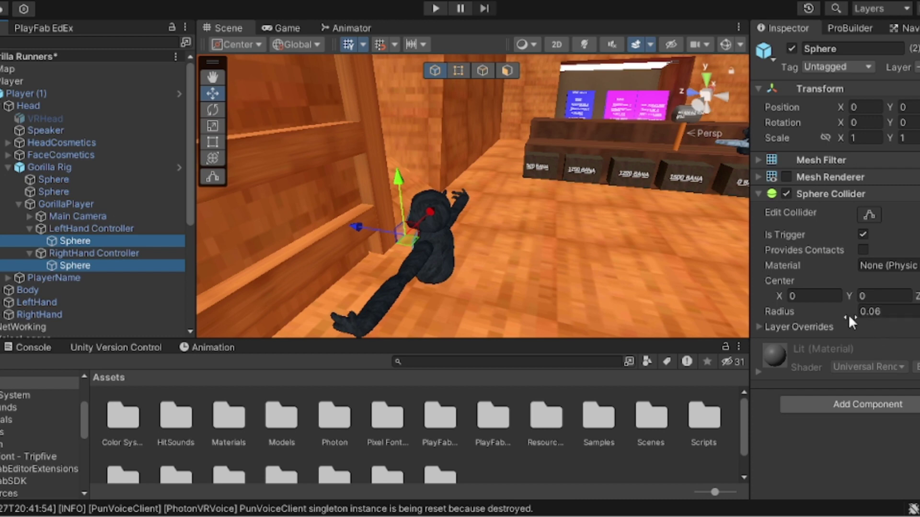
Step: Compare each hand Sphere's 0.06-radius trigger collider and tag list
left_click(82, 242)
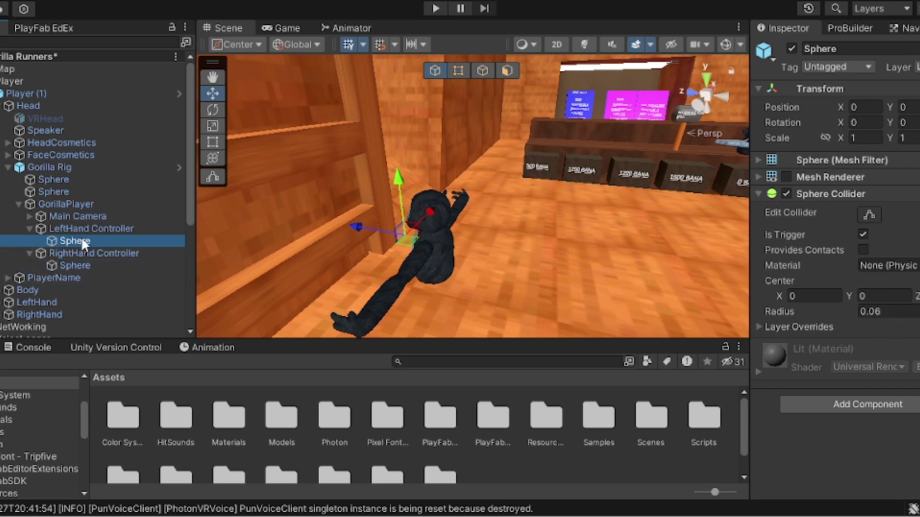
left_click(847, 66)
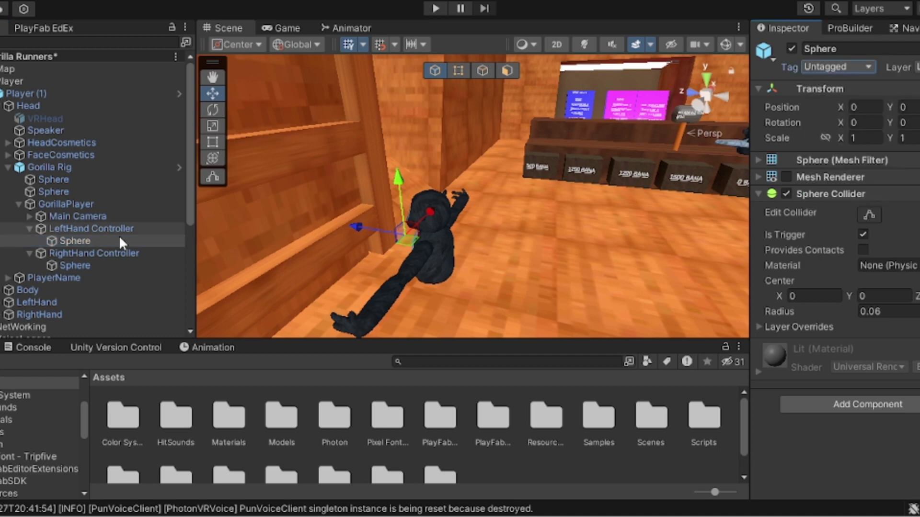
left_click(87, 265)
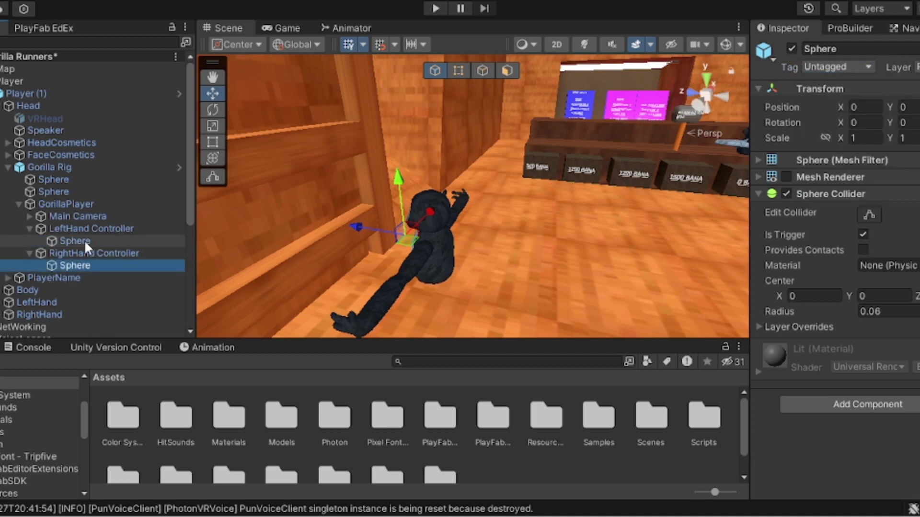
left_click(75, 241)
Step: Tag the left hand's Sphere as Player
right_click_drag(238, 221, 646, 181)
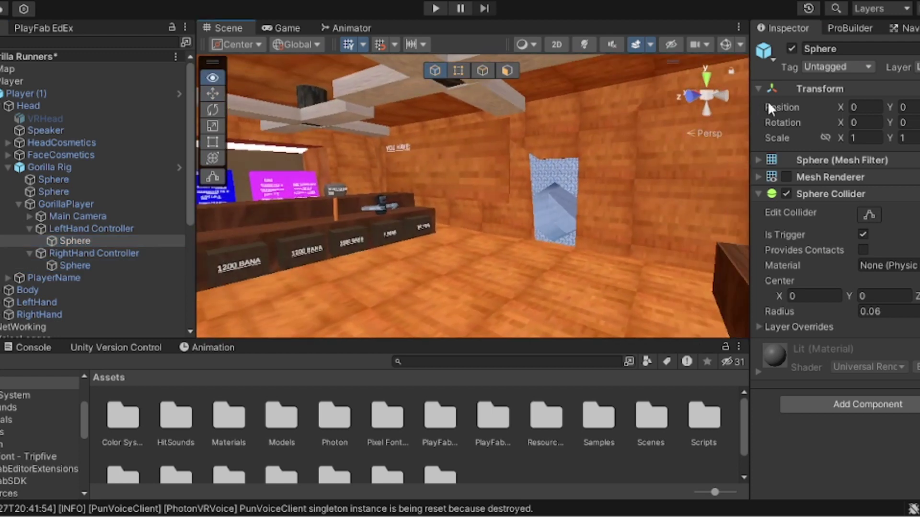
left_click(853, 67)
left_click(884, 224)
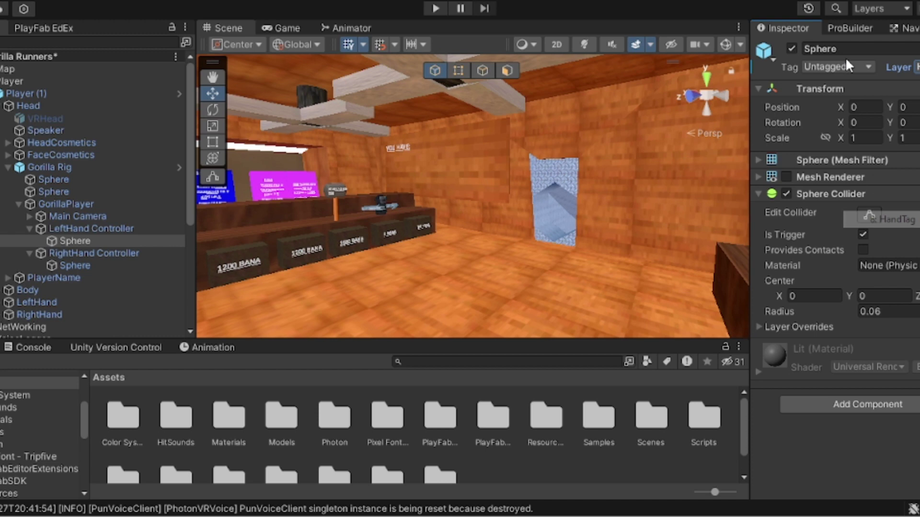
left_click(844, 67)
left_click(848, 169)
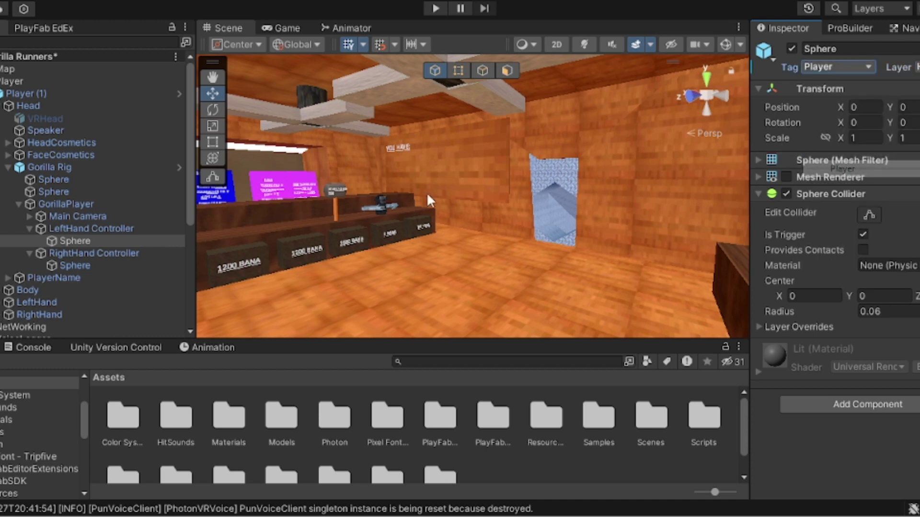
Step: Tag the right hand's Sphere as Player and put it on the HandTag layer
left_click(75, 265)
left_click(837, 67)
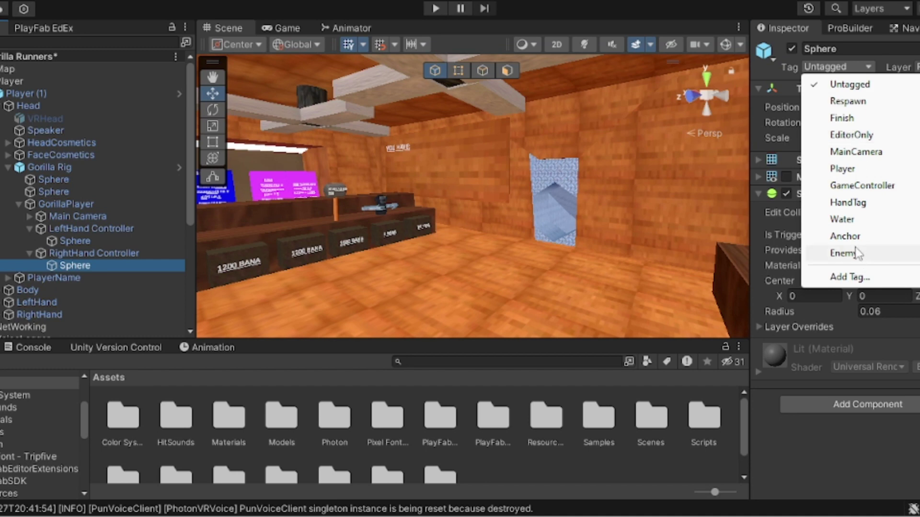
left_click(842, 168)
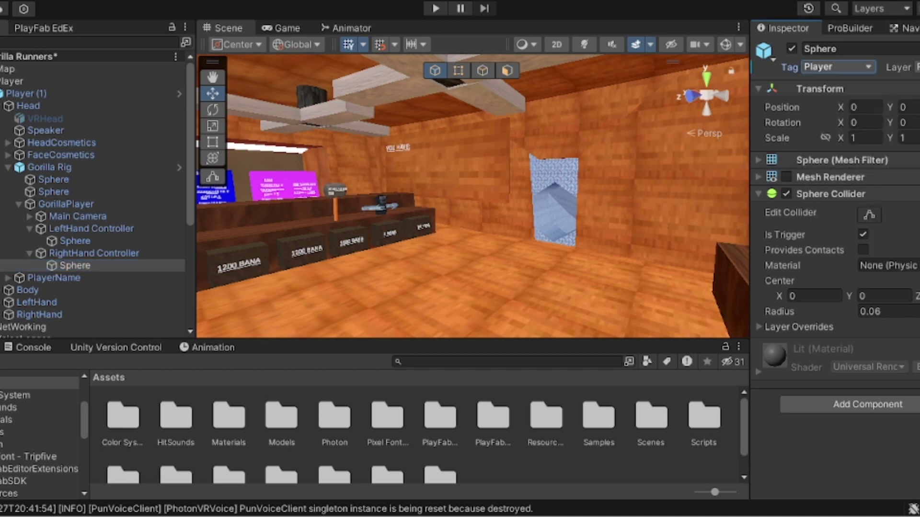
left_click(917, 67)
left_click(887, 216)
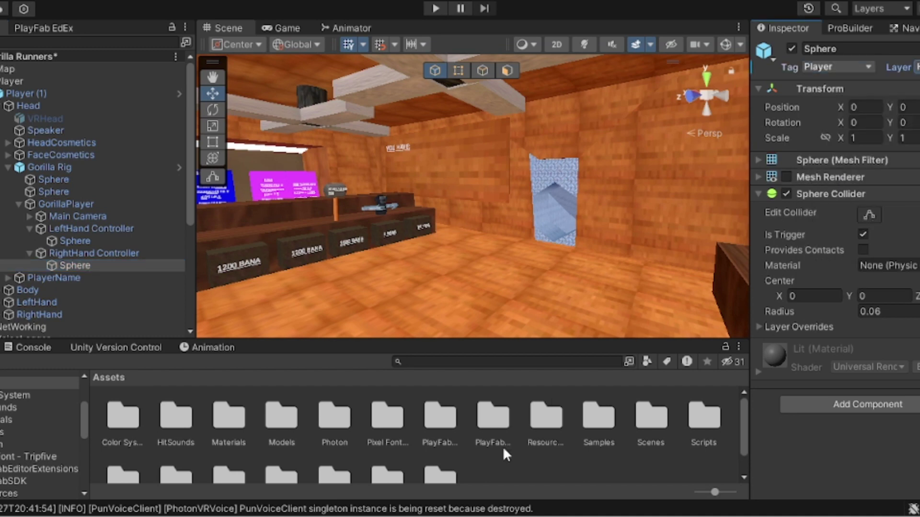
Step: Clear the selection, reselect Gorilla Rig and nudge its Sphere from a new angle
left_click(498, 460)
right_click_drag(503, 216, 223, 177)
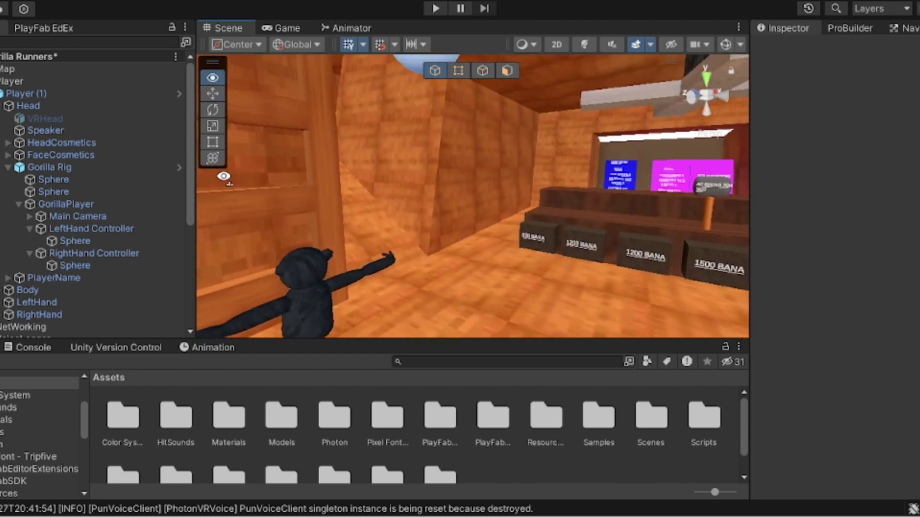
left_click(48, 167)
right_click_drag(275, 259, 326, 262)
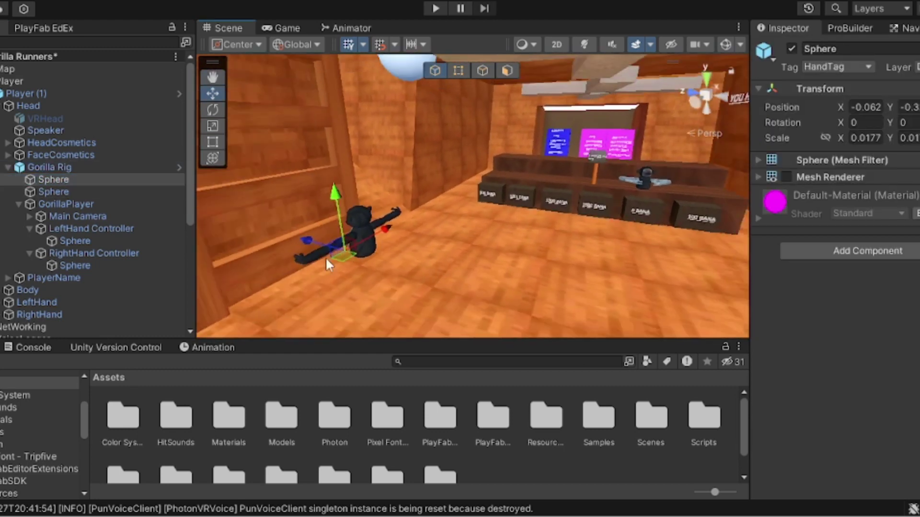
left_click_drag(329, 238, 681, 349)
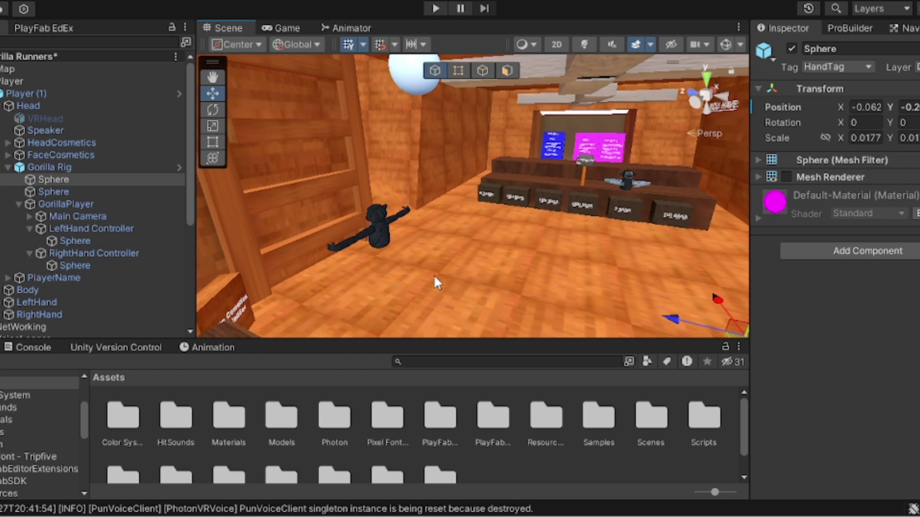
left_click(49, 167)
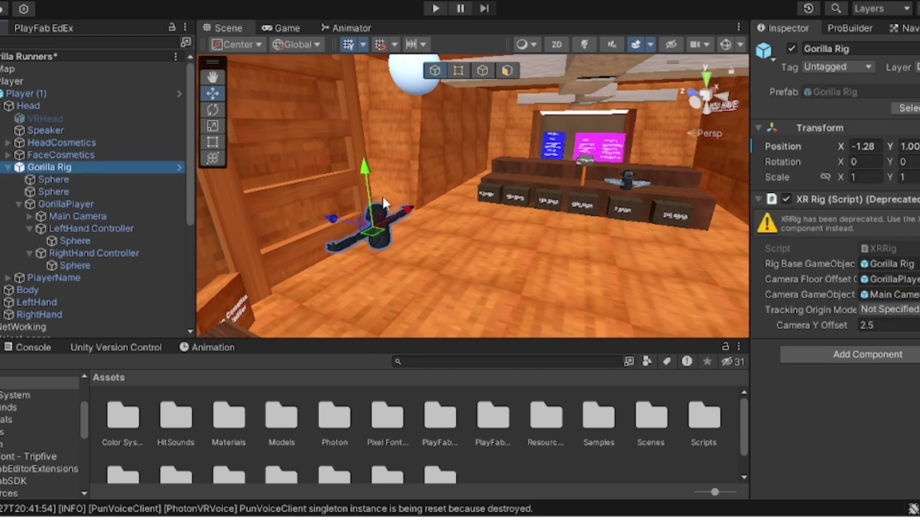
Step: Raise the Gorilla Rig onto the blue block and shift it along X
left_click(339, 220)
left_click(58, 169)
left_click_drag(364, 173, 364, 154)
right_click_drag(503, 216, 214, 213)
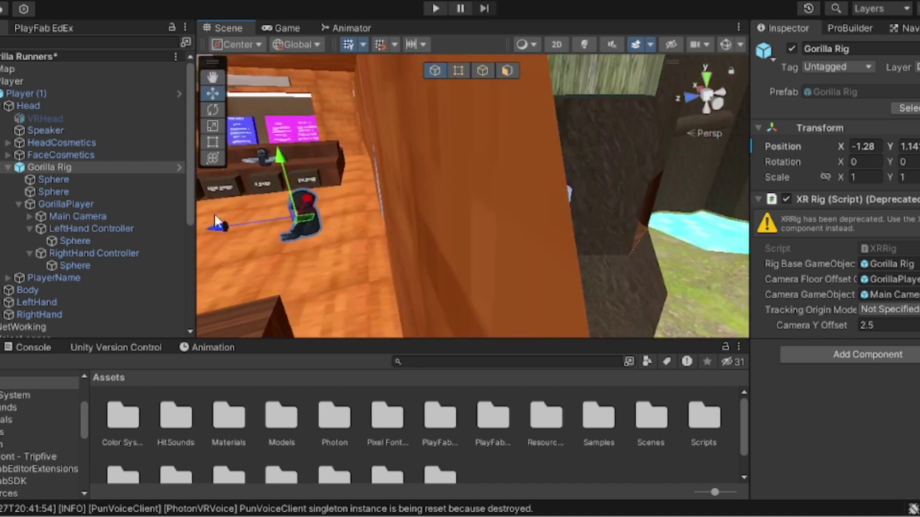
left_click_drag(216, 224, 539, 231)
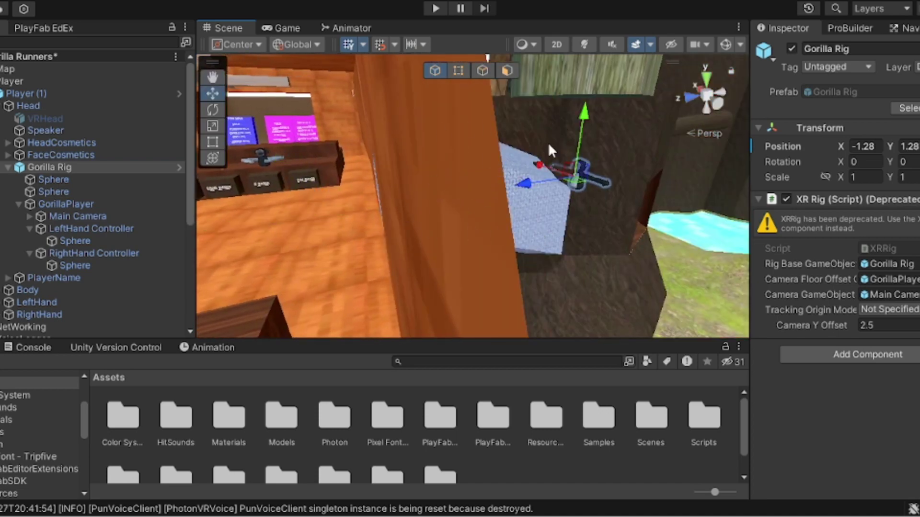
left_click_drag(582, 173, 547, 170)
Step: Zoom out over the island and fly the view into a wooden room
mouse_move(533, 158)
right_mouse_down()
mouse_move(510, 133)
mouse_move(287, 181)
right_mouse_up()
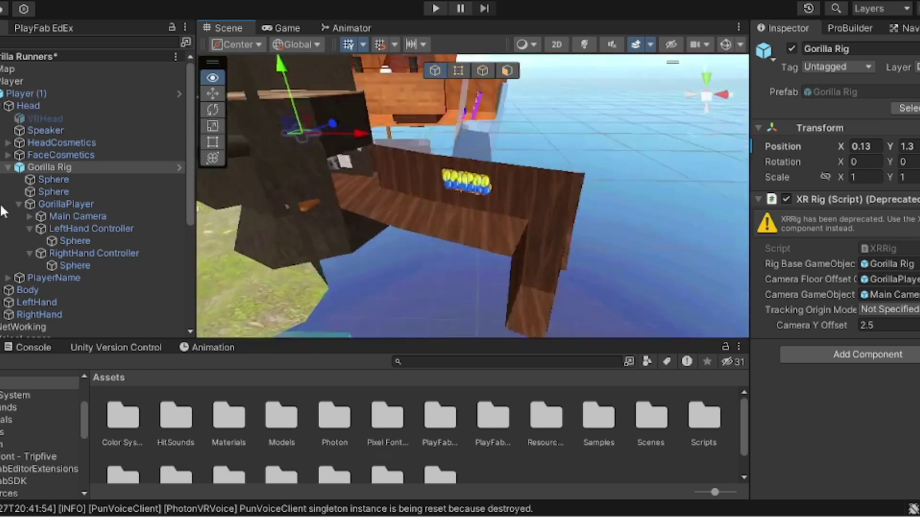
right_click_drag(468, 194, 359, 215)
scroll(467, 194, "down", 5)
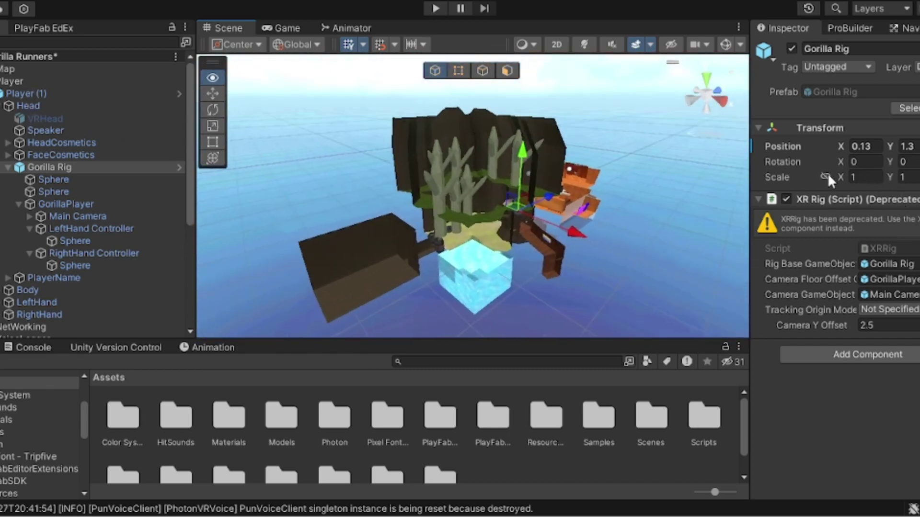
key("Up")
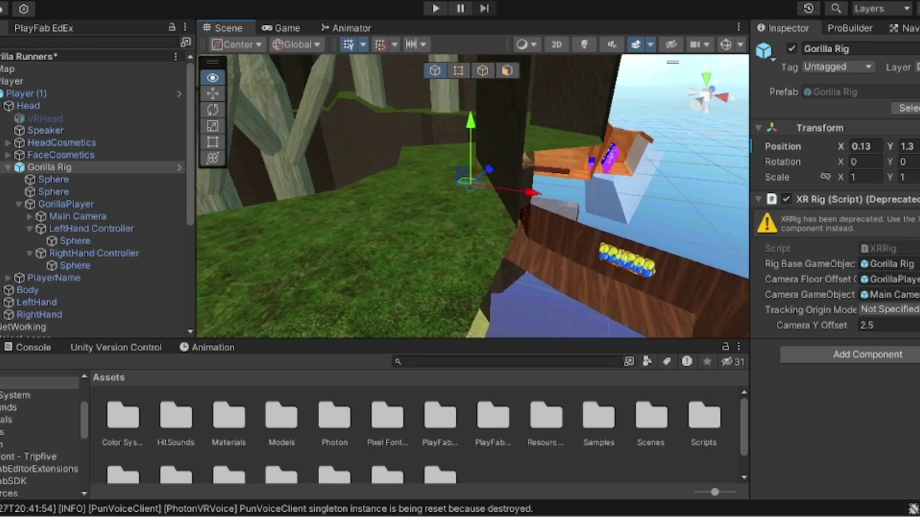
right_click_drag(468, 194, 342, 166)
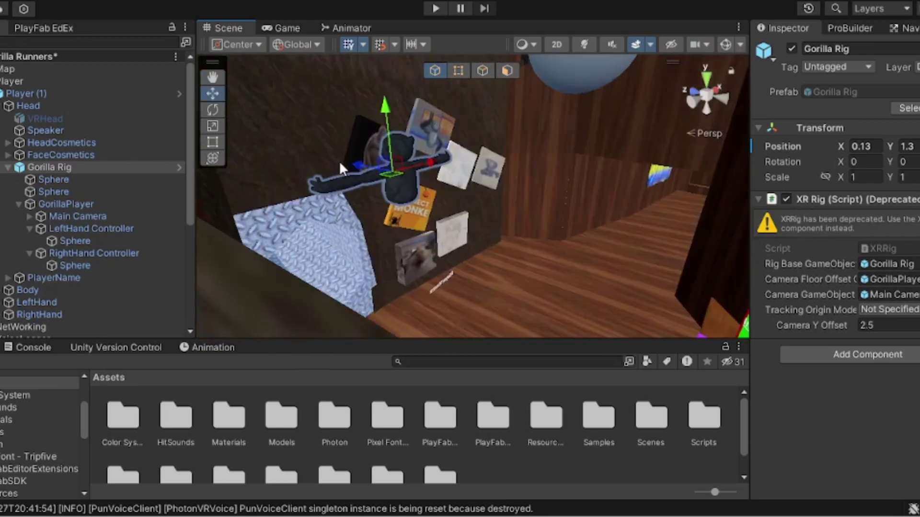
Step: Lower the gorilla into the wooden room facing the Tag, Only Up and Casual board
left_click_drag(384, 115, 439, 263)
mouse_move(440, 262)
right_mouse_down()
mouse_move(575, 216)
mouse_move(660, 280)
right_mouse_up()
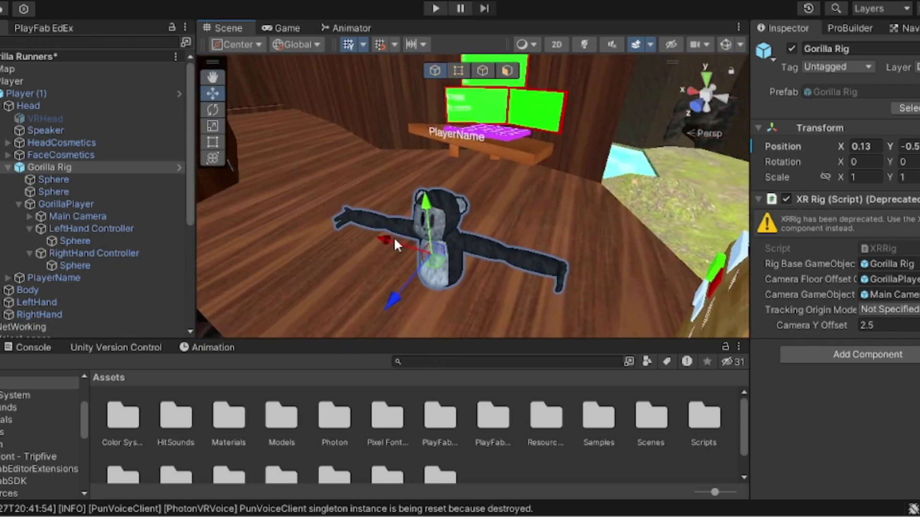
left_click_drag(394, 240, 397, 244)
left_click_drag(444, 197, 416, 252)
left_click(400, 281)
mouse_move(401, 281)
right_mouse_down()
mouse_move(476, 222)
mouse_move(311, 240)
mouse_move(563, 151)
mouse_move(510, 167)
mouse_move(688, 201)
mouse_move(552, 181)
right_mouse_up()
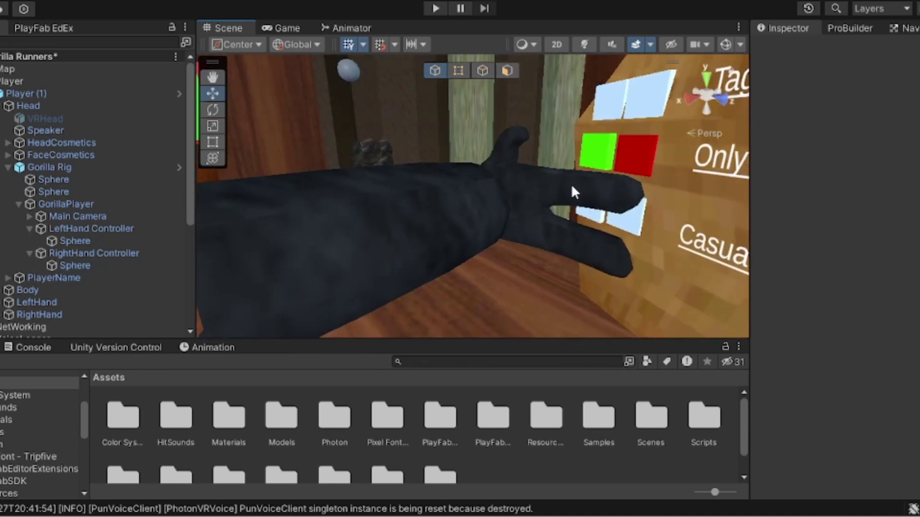
scroll(574, 178, "down", 5)
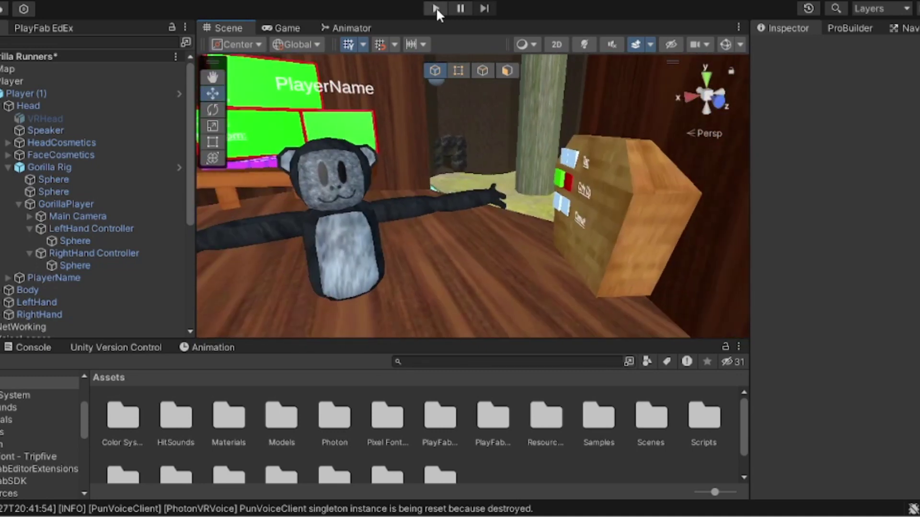
Step: Collapse Player (1), fly to the Tag/Only Up/Casual board, and enter Play mode
left_click(26, 93)
key("Delete")
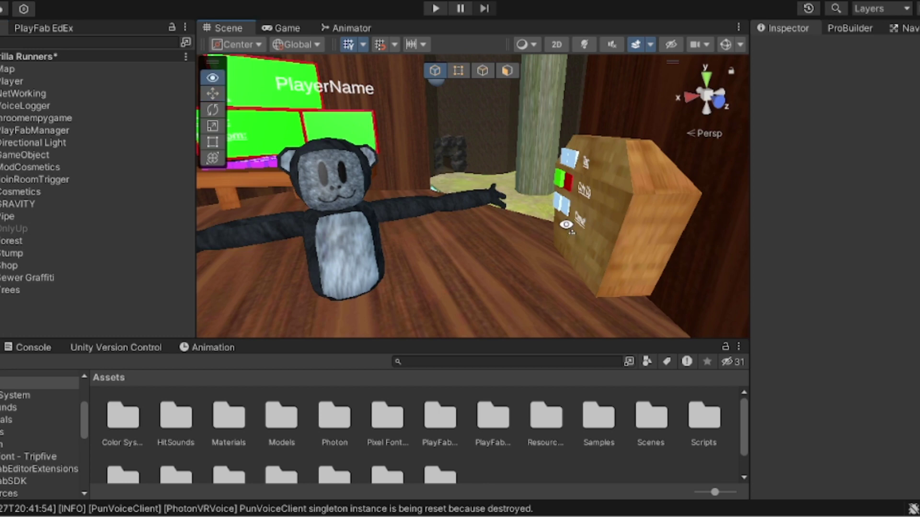
right_click_drag(568, 226, 460, 216)
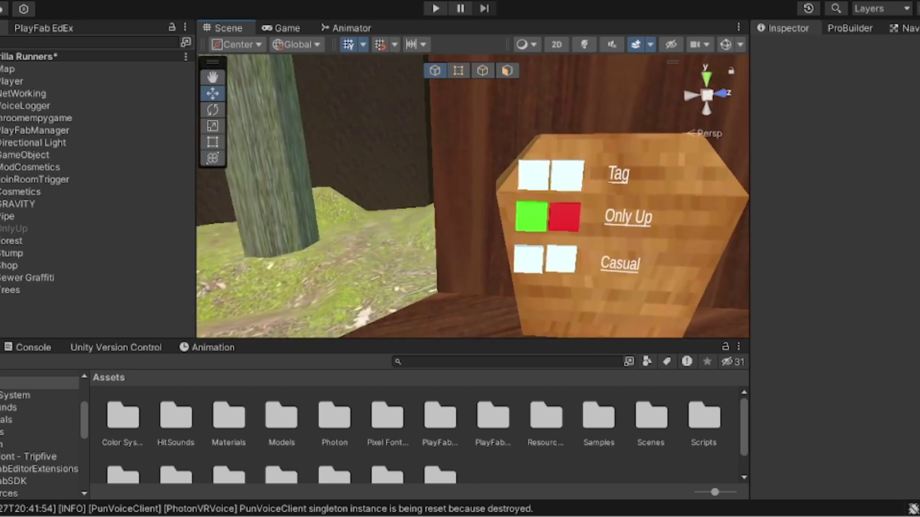
left_click(434, 9)
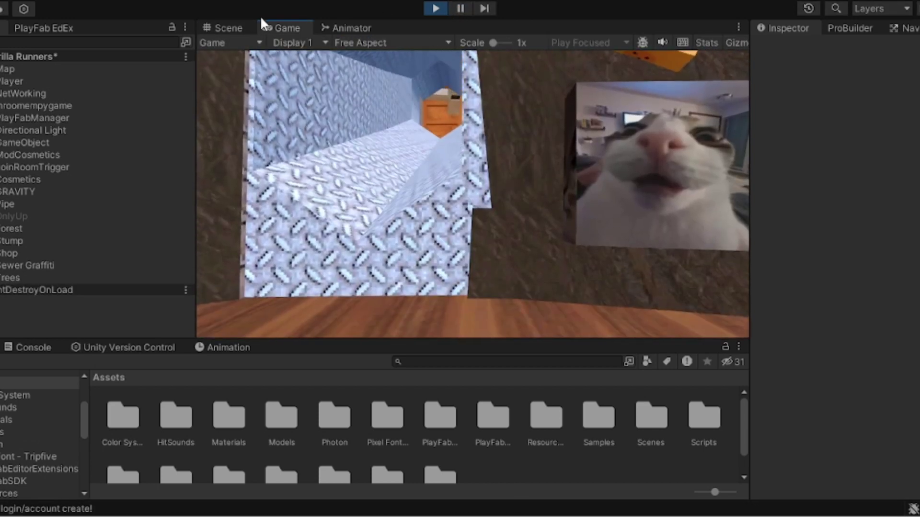
Step: Move GorillaPlayer sideways along X until it stands beside the mode board
left_click(228, 28)
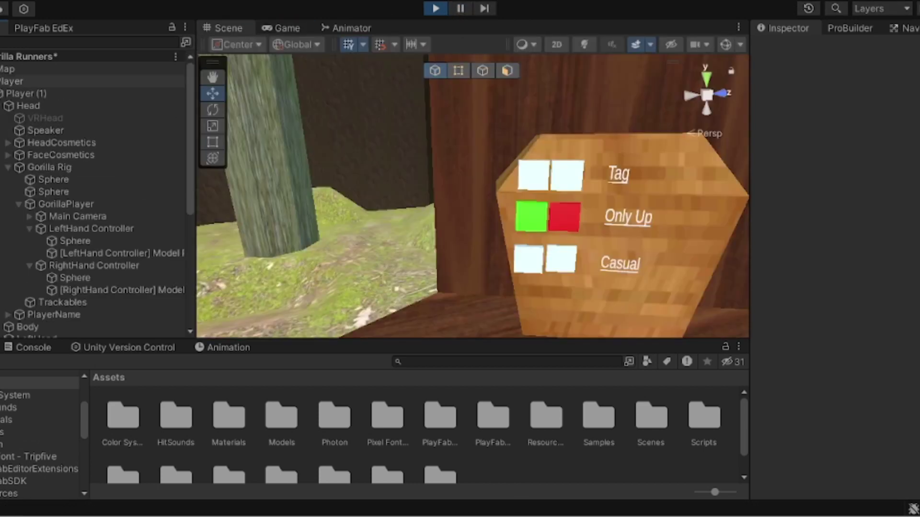
left_click(80, 203)
key("f")
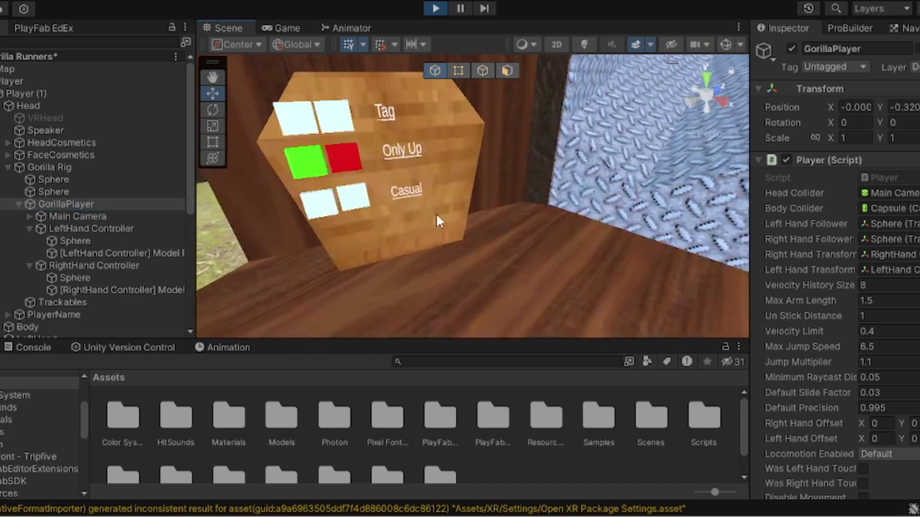
left_click_drag(508, 257, 291, 262)
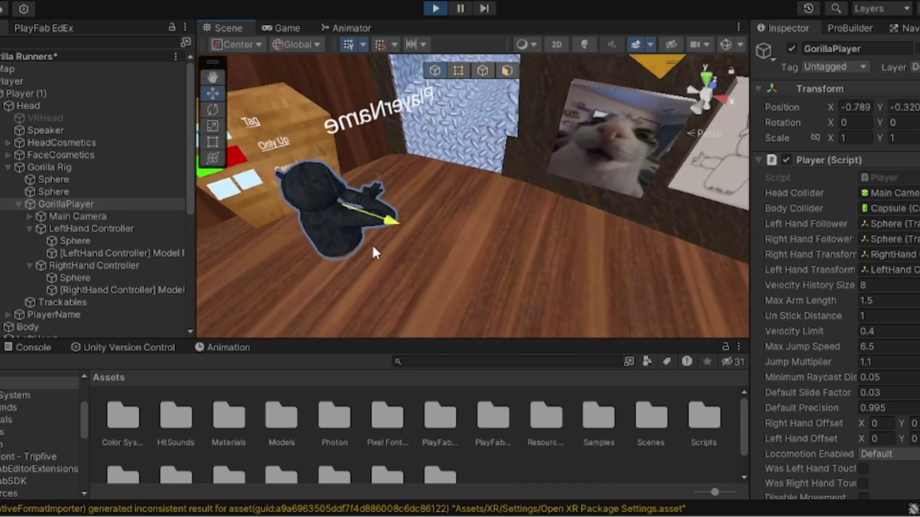
right_click_drag(291, 269, 291, 234)
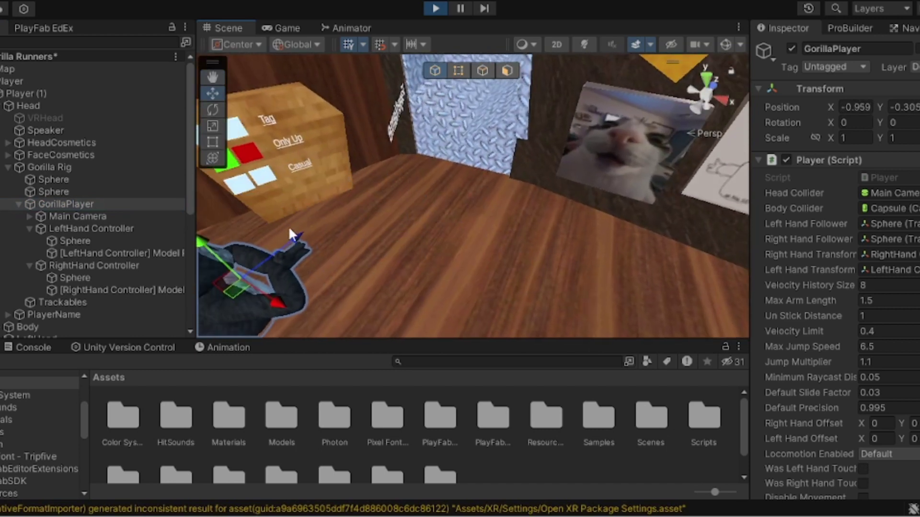
left_click_drag(272, 305, 209, 295)
key("f")
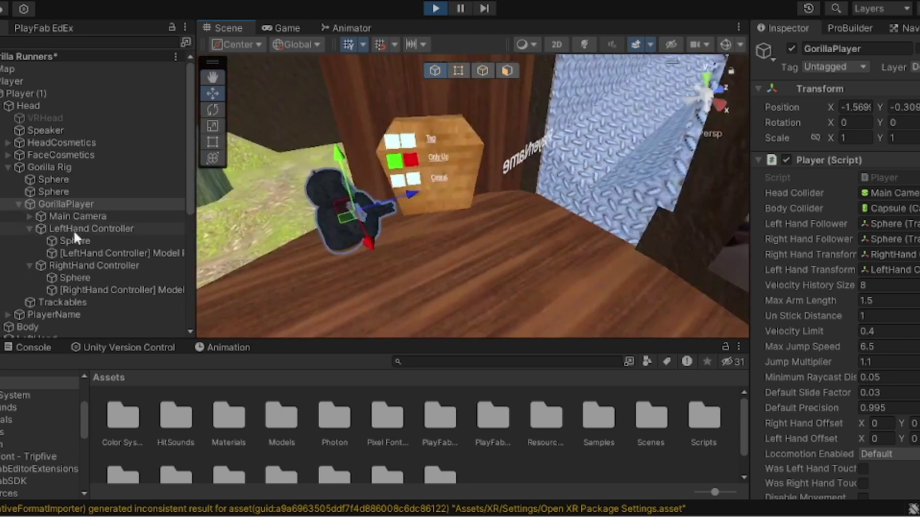
Step: Lower the LeftHand Controller and raise the RightHand Controller
left_click(79, 228)
left_click_drag(363, 159, 366, 180)
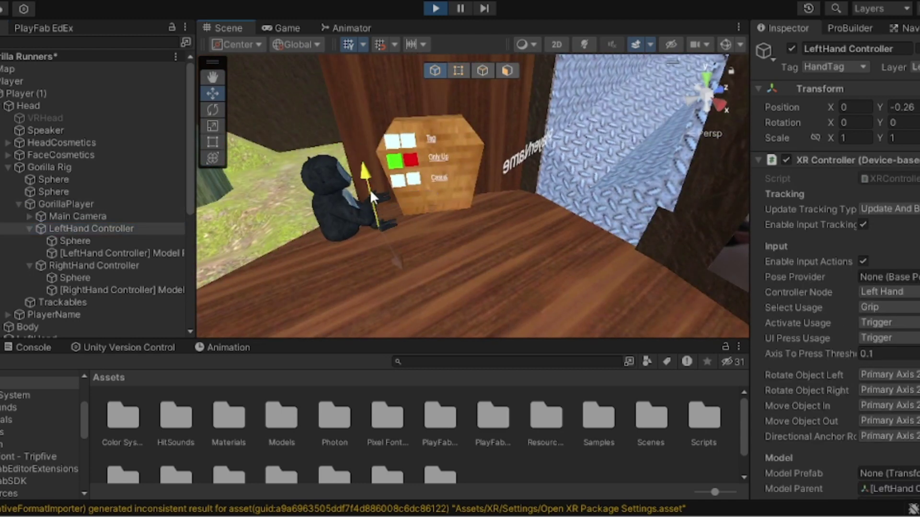
left_click(93, 265)
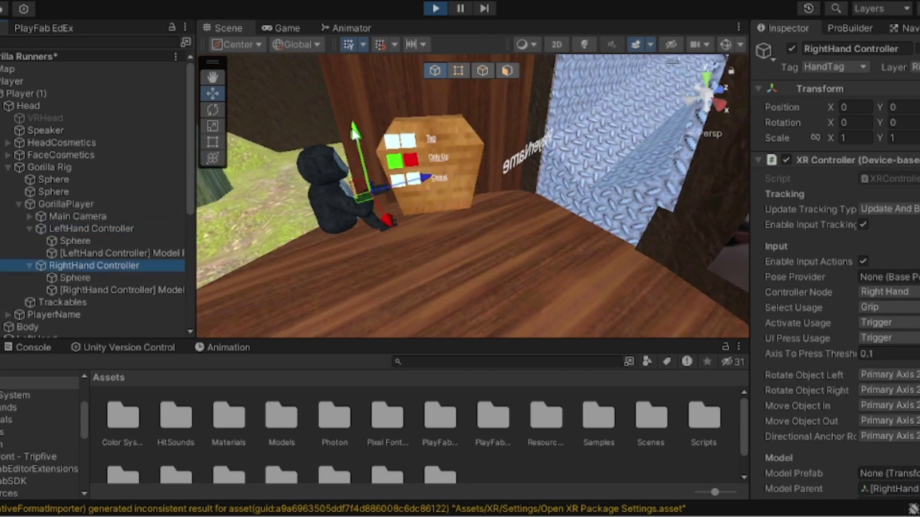
left_click_drag(354, 132, 353, 123)
right_click_drag(432, 179, 388, 158)
left_click(480, 229)
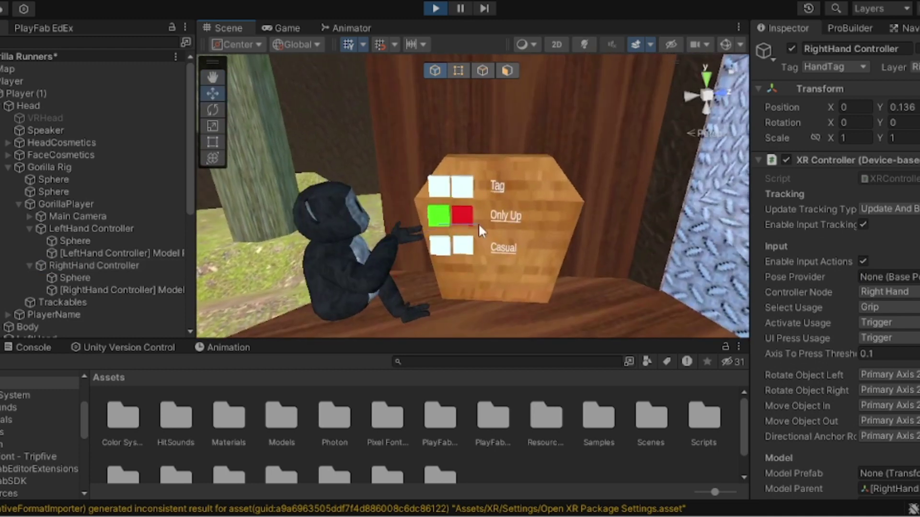
Step: Push the RightHand Controller out onto the board's green and red squares
left_click(126, 265)
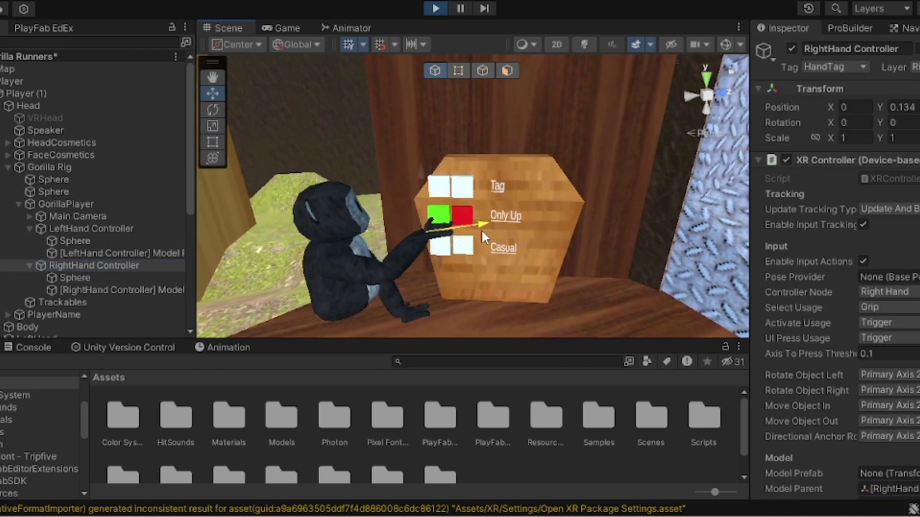
left_click_drag(374, 238, 434, 244)
mouse_move(435, 244)
right_mouse_down()
mouse_move(404, 436)
mouse_move(886, 106)
mouse_move(522, 354)
mouse_move(388, 396)
mouse_move(431, 232)
right_mouse_up()
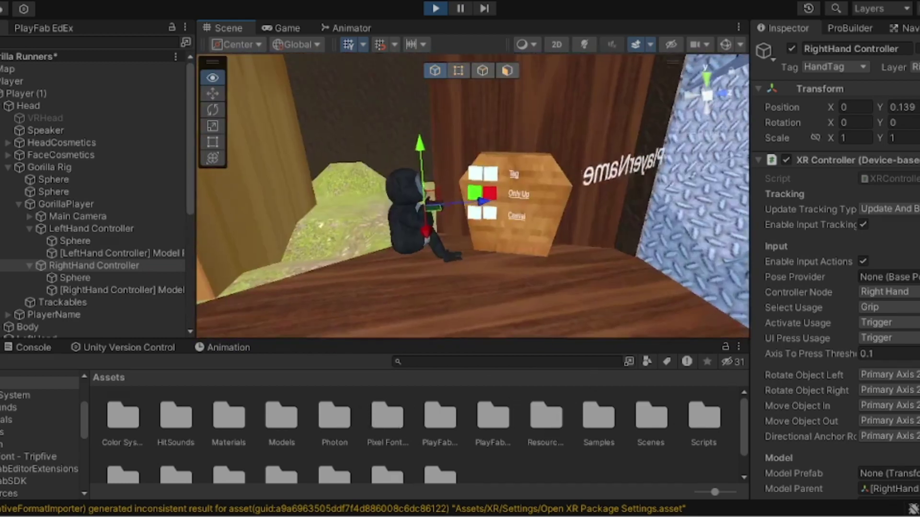
mouse_move(447, 231)
left_mouse_down()
mouse_move(571, 247)
mouse_move(445, 248)
left_mouse_up()
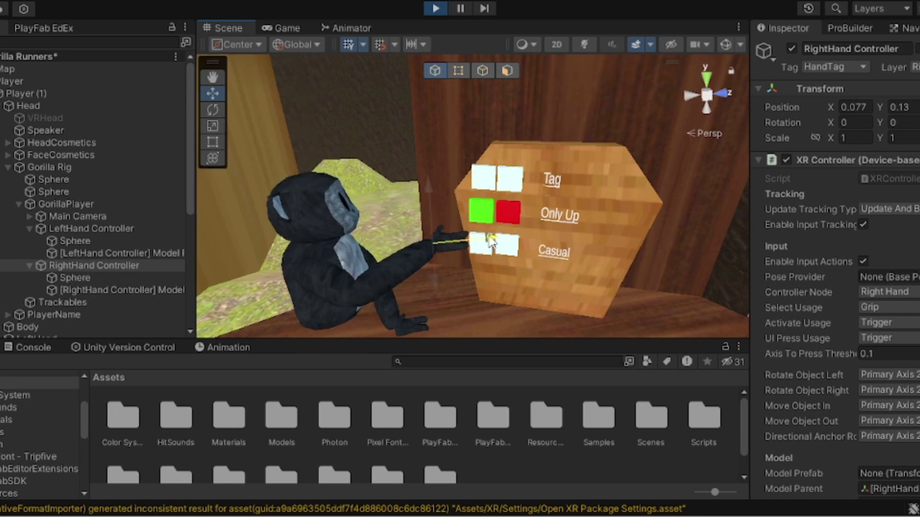
left_click_drag(489, 239, 556, 236)
right_click_drag(555, 237, 492, 224)
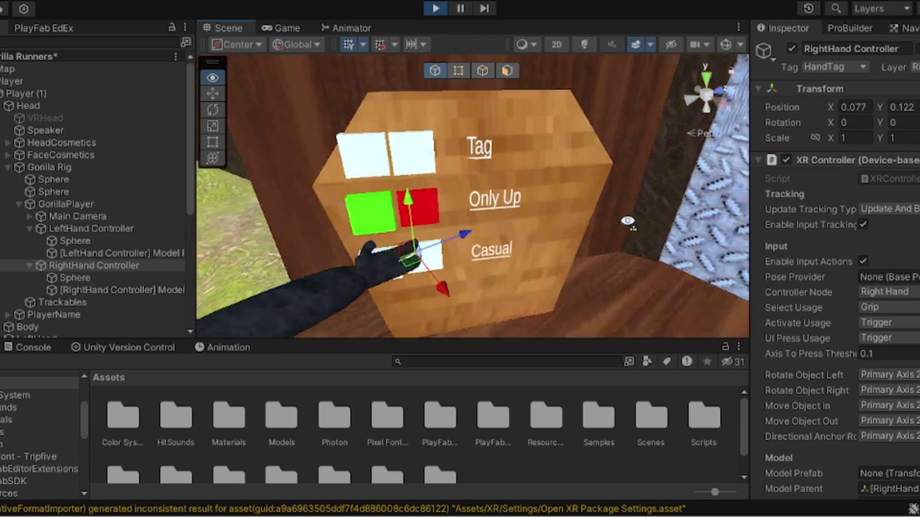
left_click_drag(447, 187, 448, 137)
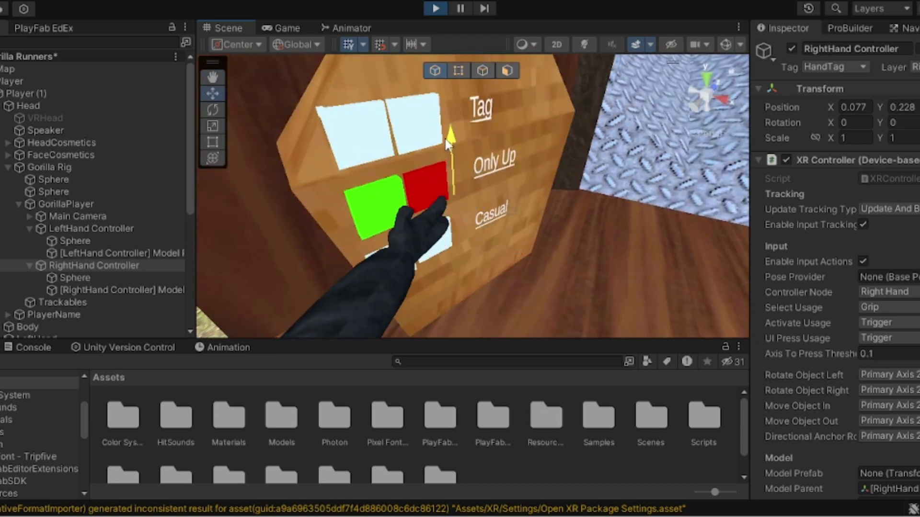
Step: Slide the right hand across the lower Only Up squares to press them
mouse_move(524, 214)
left_mouse_down()
mouse_move(469, 202)
mouse_move(496, 205)
left_mouse_up()
right_click_drag(503, 208, 451, 225)
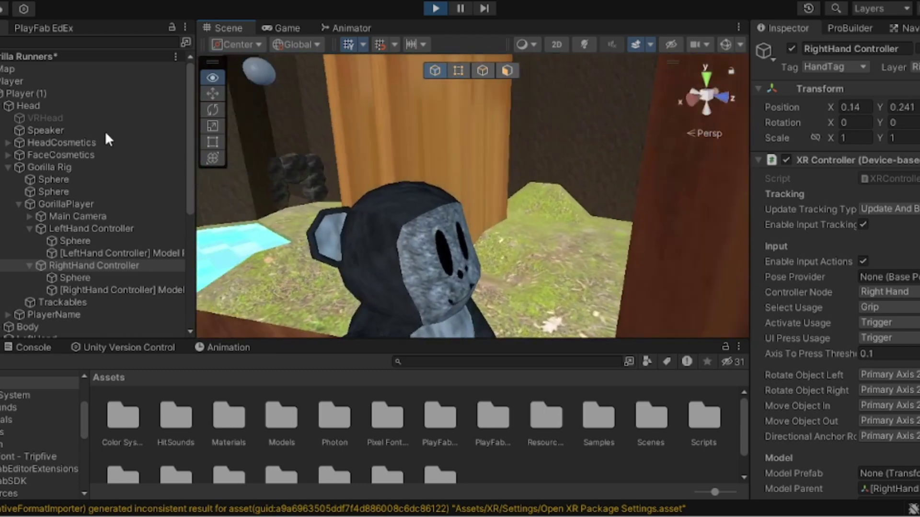
left_click_drag(509, 234, 496, 237)
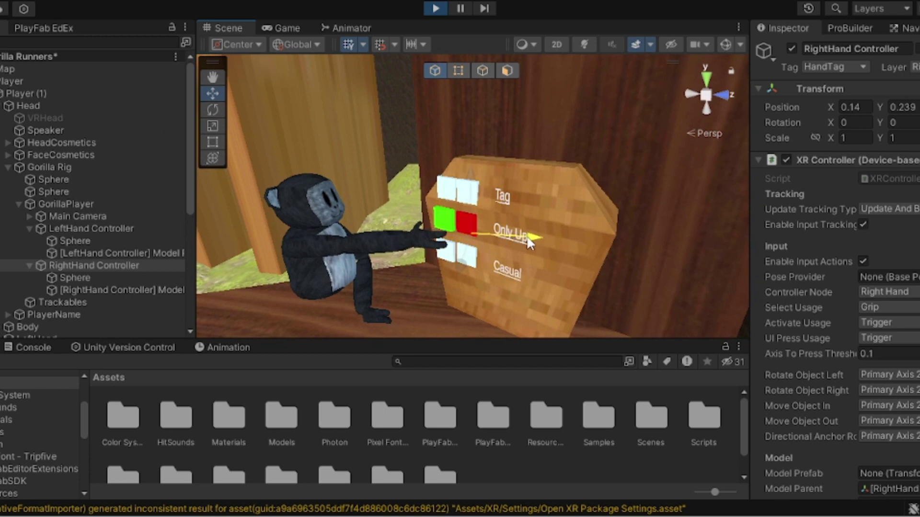
left_click_drag(445, 186, 447, 215)
right_click_drag(474, 237, 503, 237)
left_click_drag(460, 267, 474, 268)
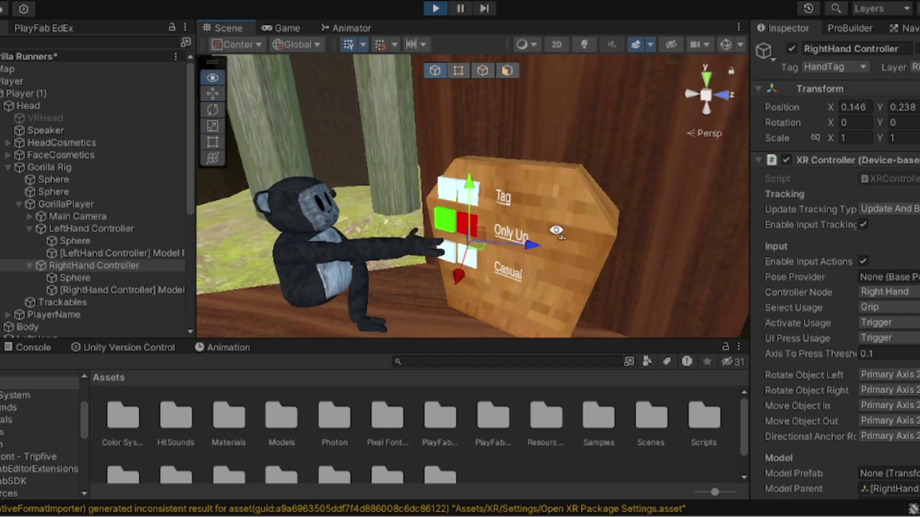
right_click_drag(467, 216, 431, 143)
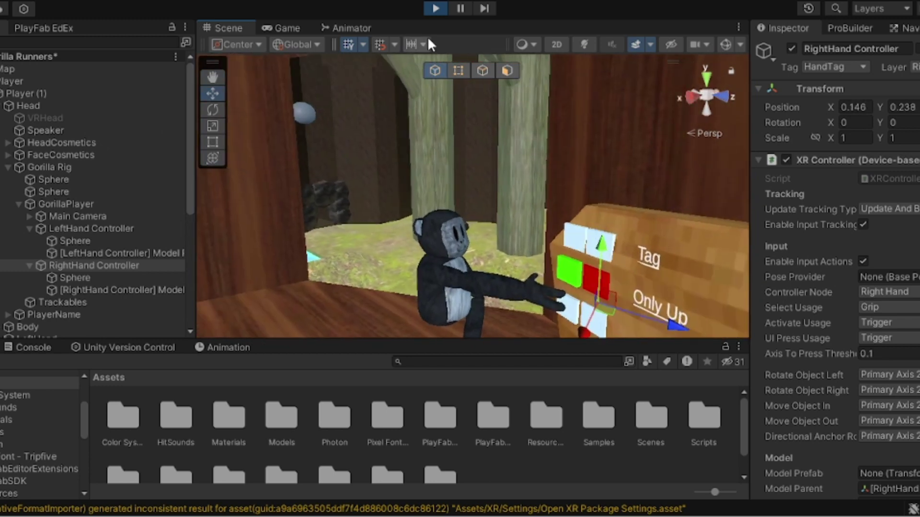
Step: Exit Play mode and collapse GorillaPlayer, Gorilla Rig, Head, Player (1) and Player
left_click(435, 9)
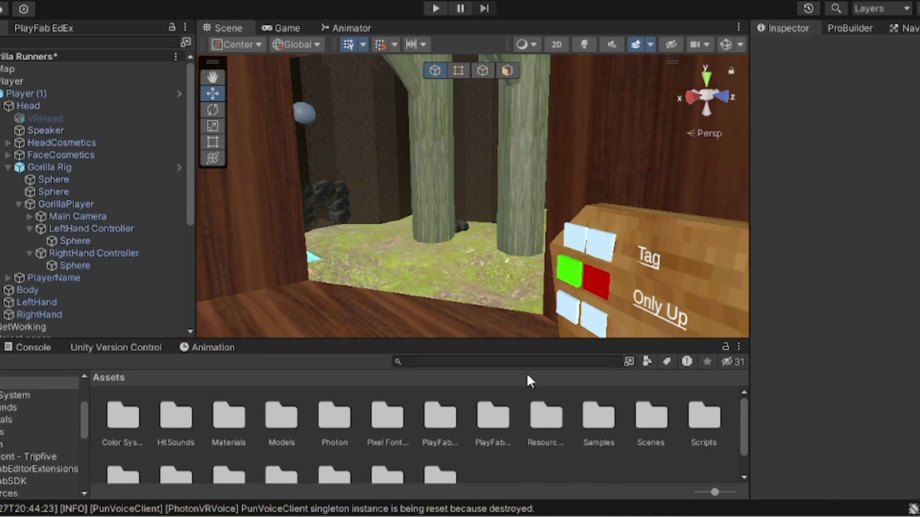
right_click_drag(474, 216, 274, 269)
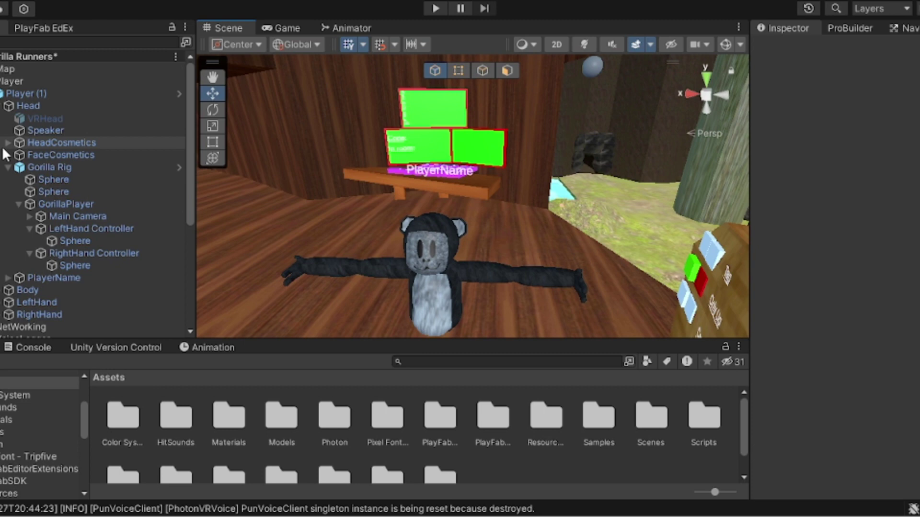
left_click(20, 203)
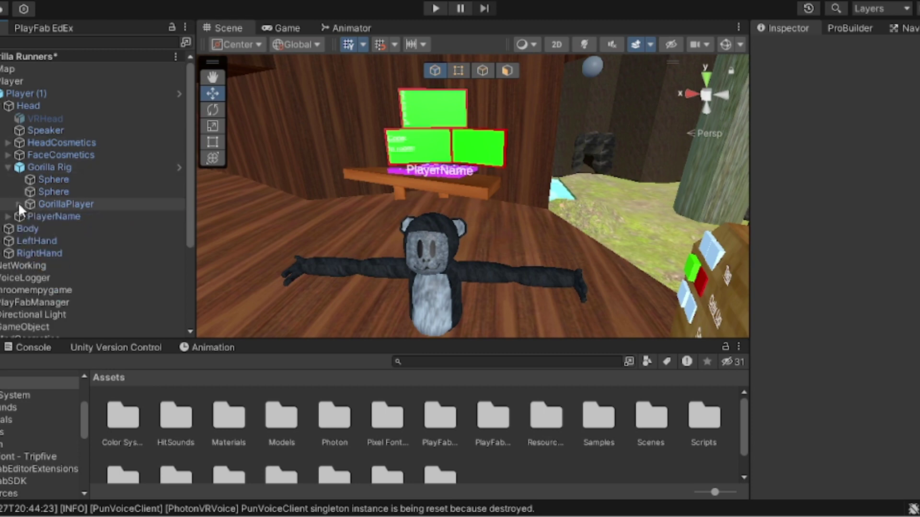
left_click(8, 168)
left_click(8, 106)
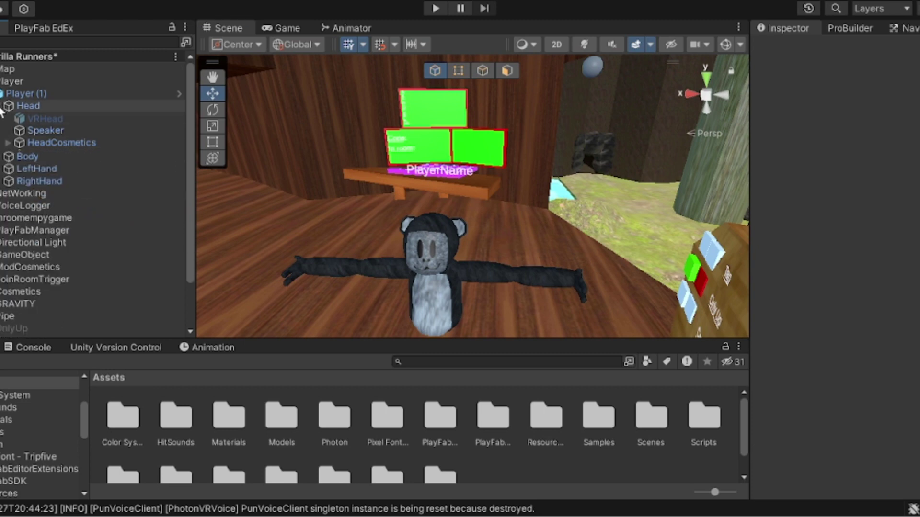
left_click(2, 94)
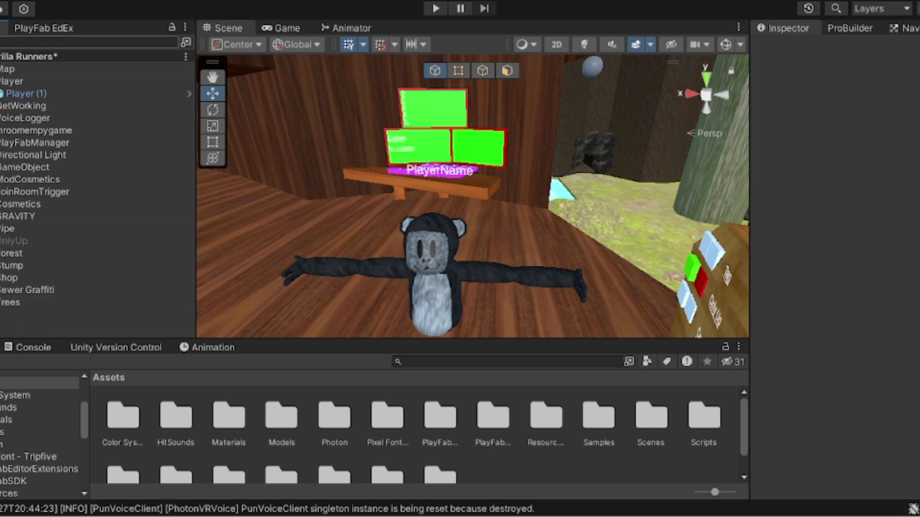
left_click(2, 81)
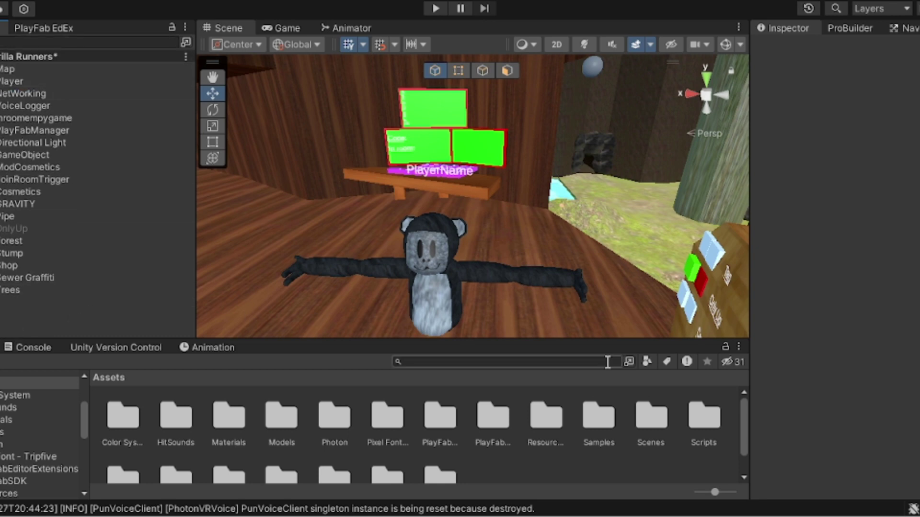